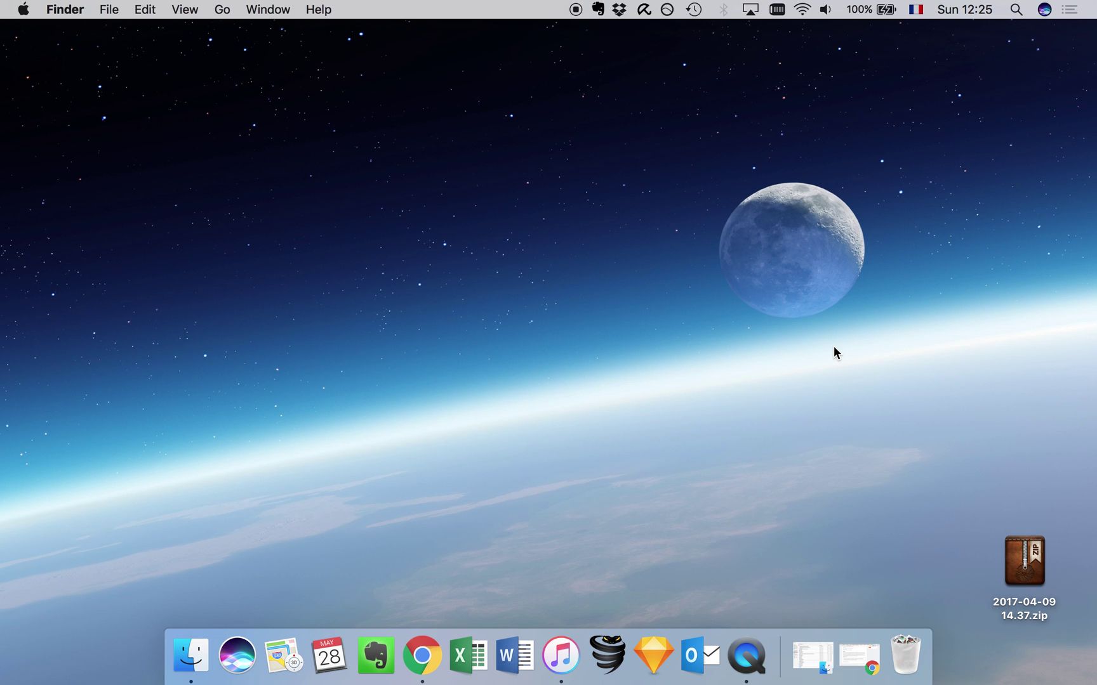
Move to the next desktop Space, where Chrome shows MyEtherWallet's Generate Wallet page.
key("ctrl+Right")
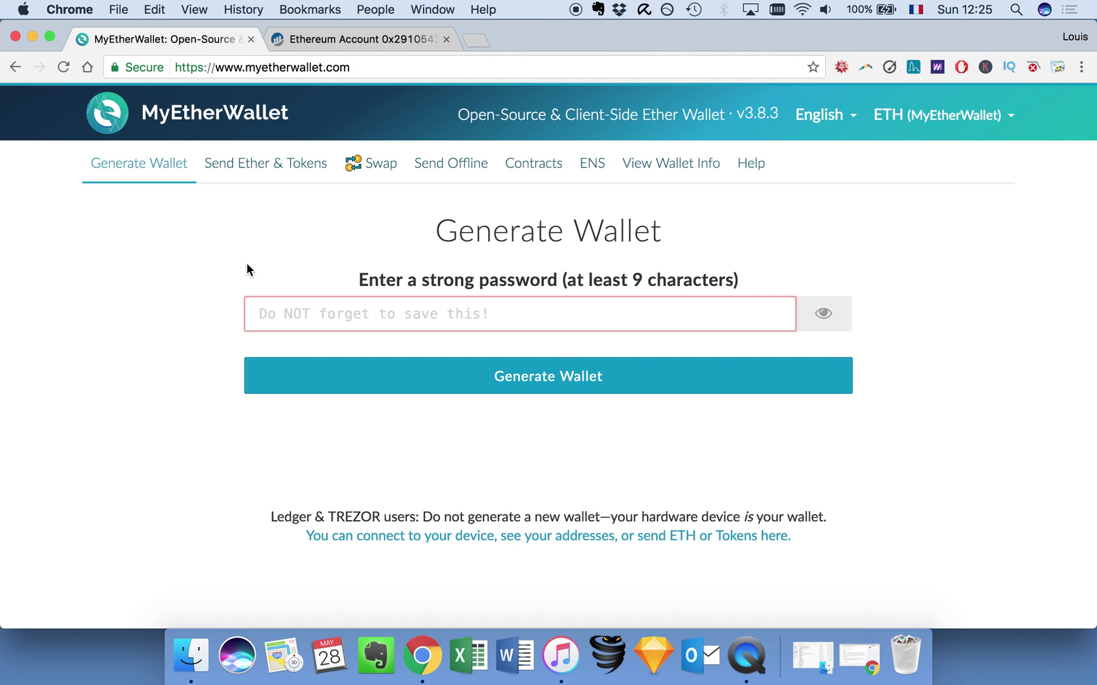
Highlight the start of the password instructions, clear it, and bring Chrome back to the front.
scroll(247, 264, "down", 2)
scroll(246, 264, "up", 2)
left_click_drag(359, 280, 465, 269)
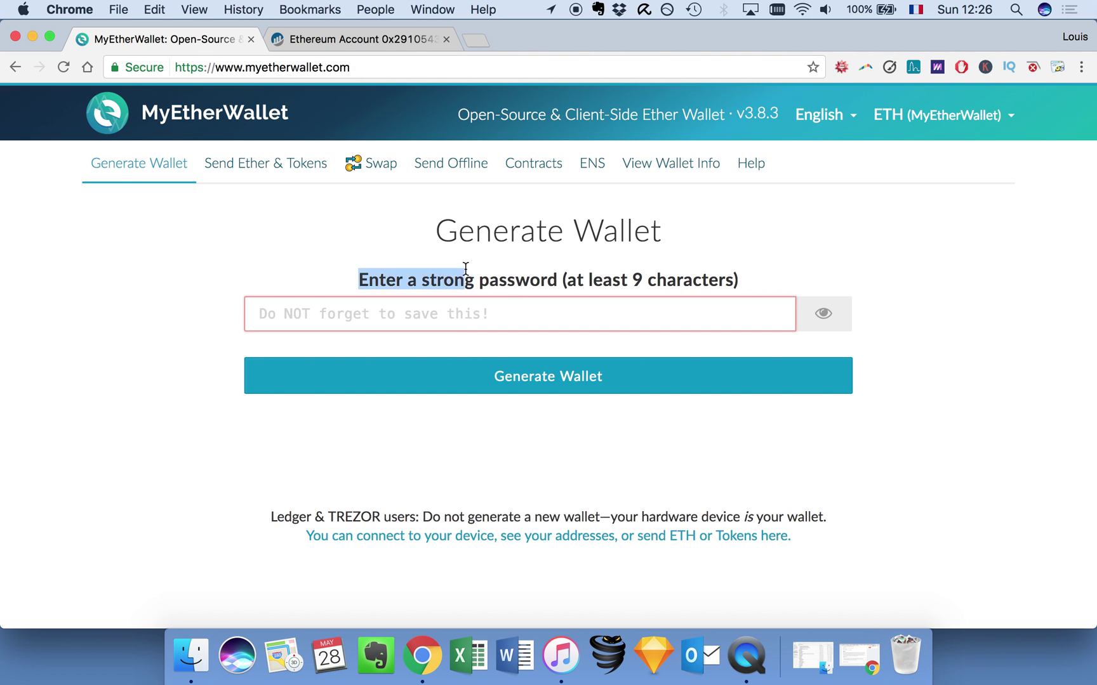
left_click(466, 268)
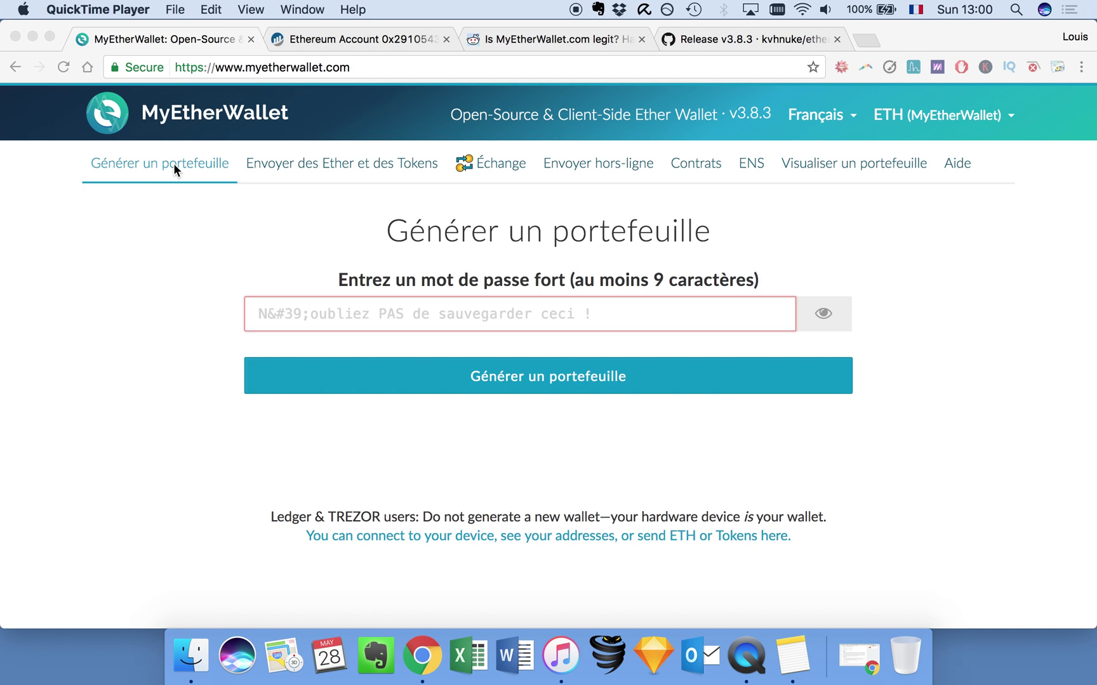
left_click(164, 248)
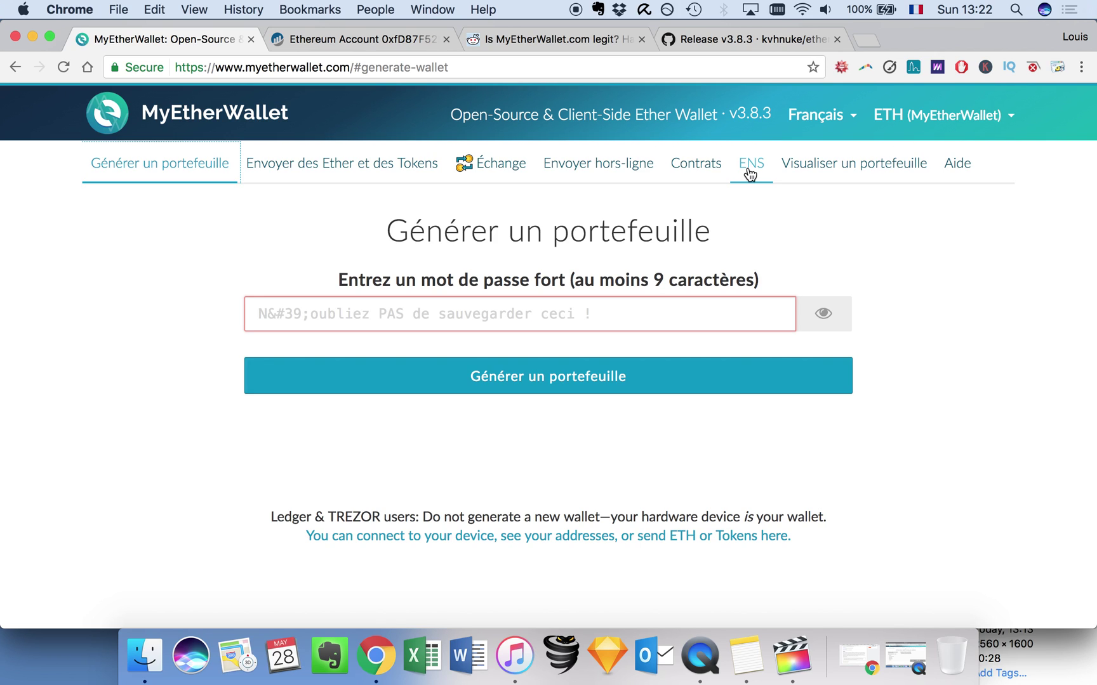
left_click(750, 171)
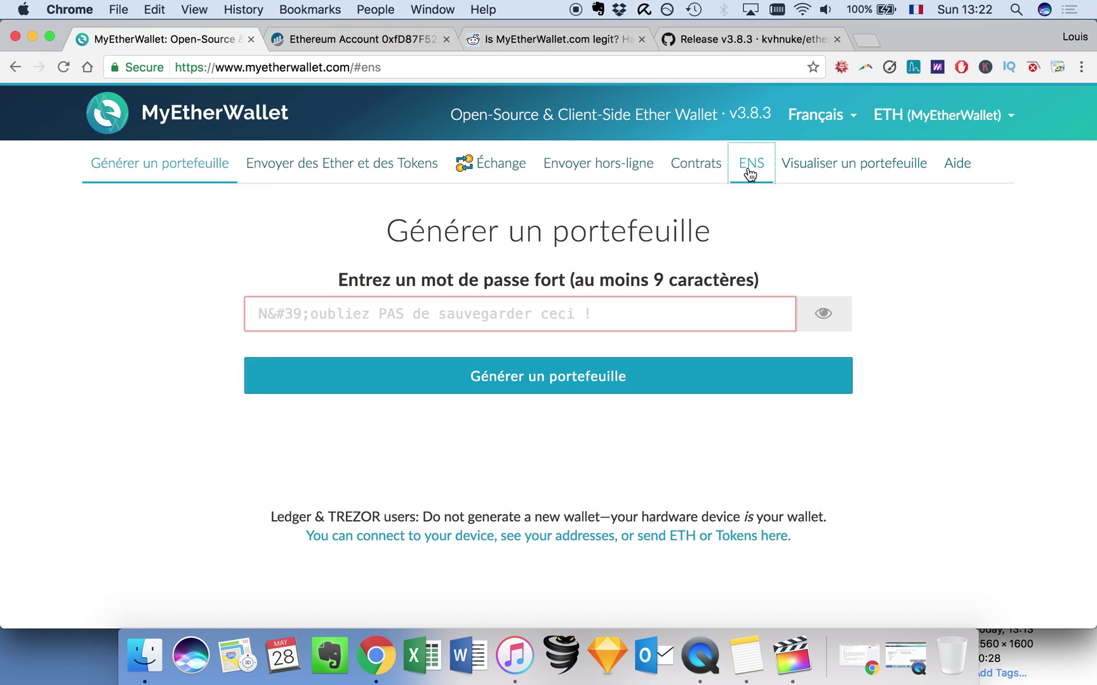
left_click_drag(488, 285, 618, 277)
left_click_drag(694, 285, 820, 280)
left_click(820, 280)
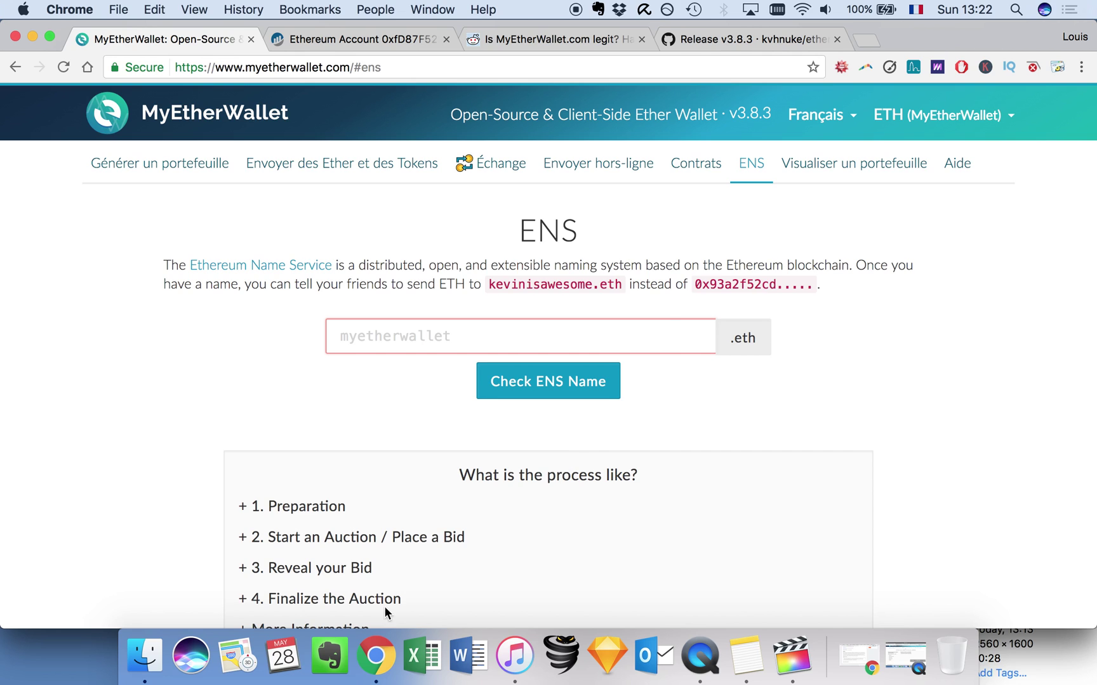
left_click(871, 170)
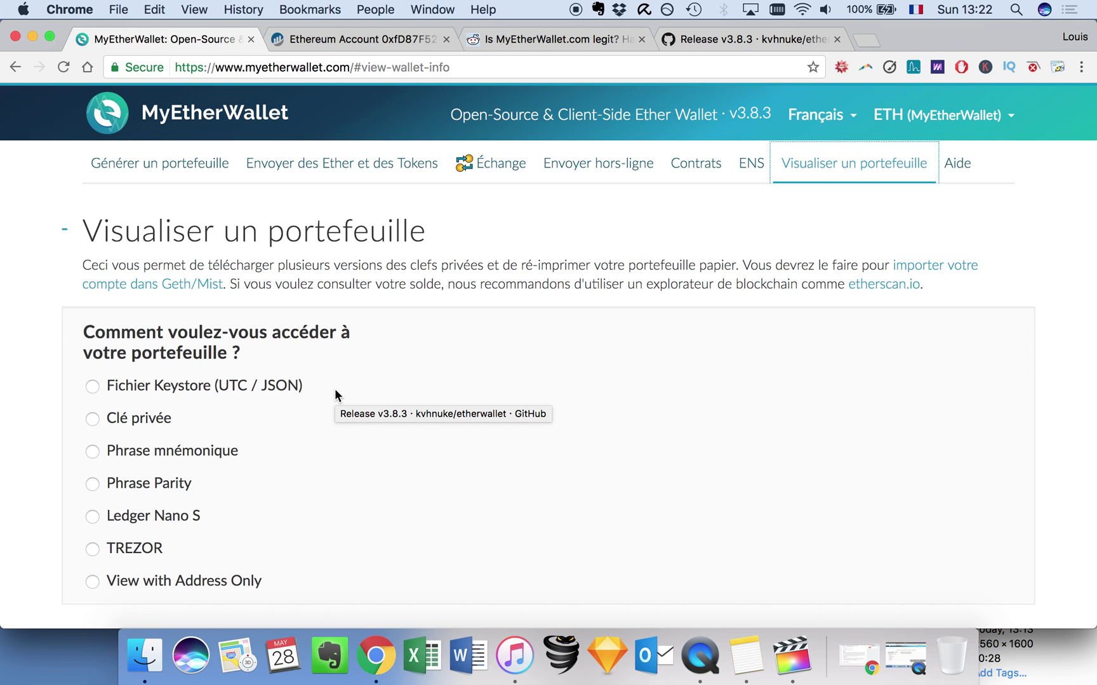
scroll(335, 390, "down", 4)
scroll(334, 390, "up", 2)
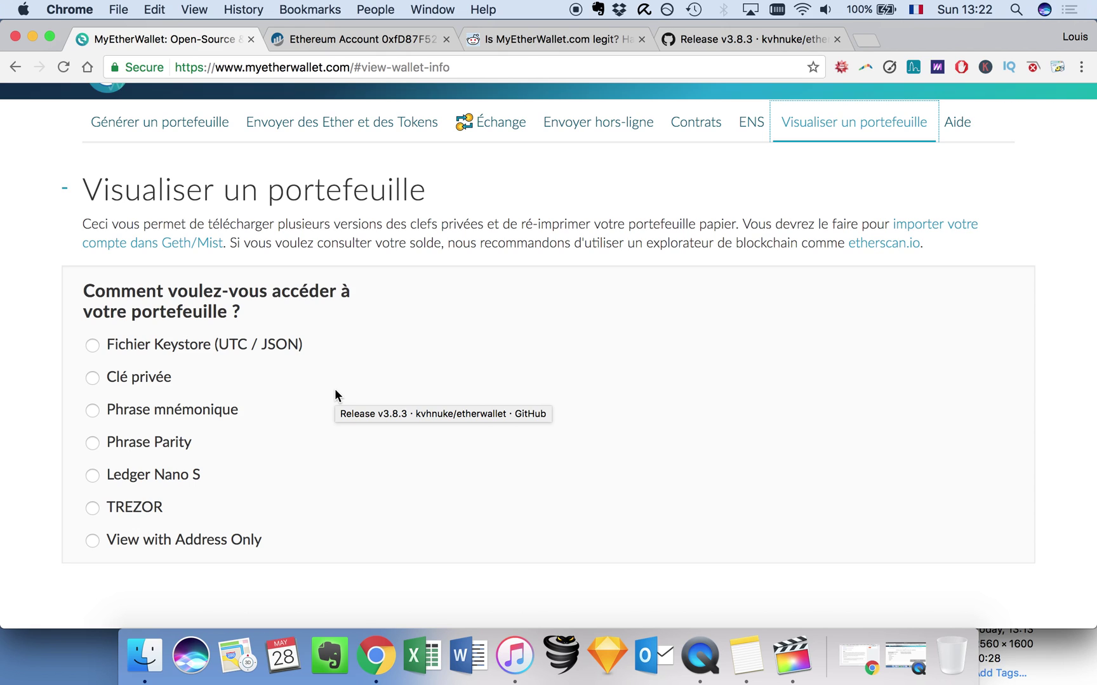
scroll(334, 388, "down", 1)
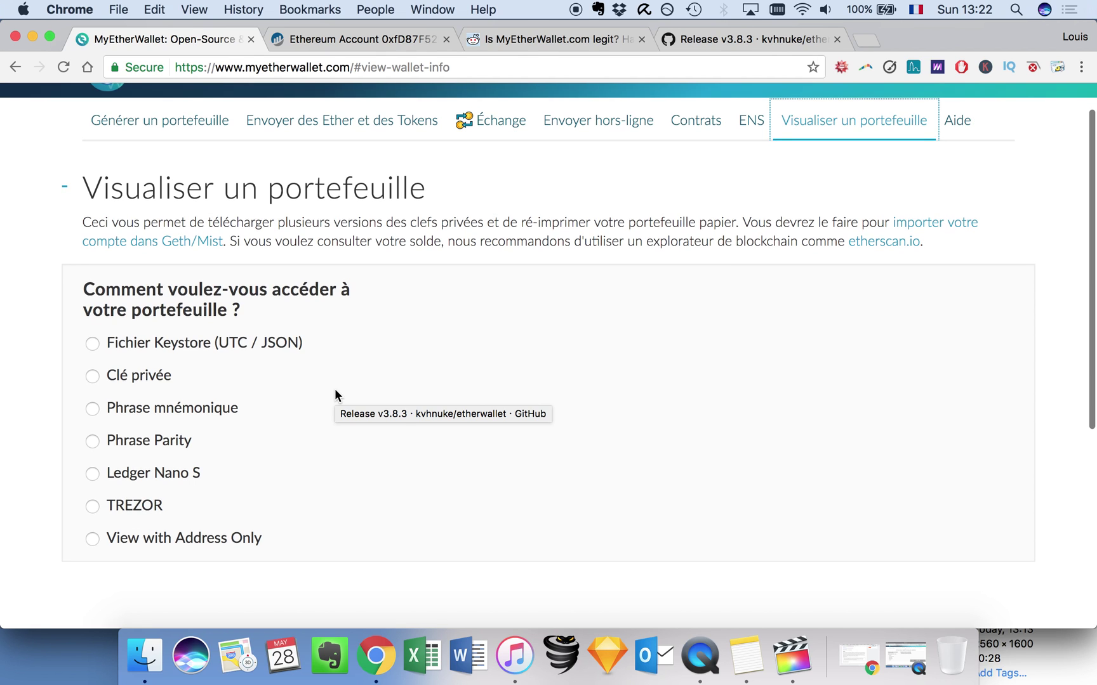
scroll(235, 374, "up", 1)
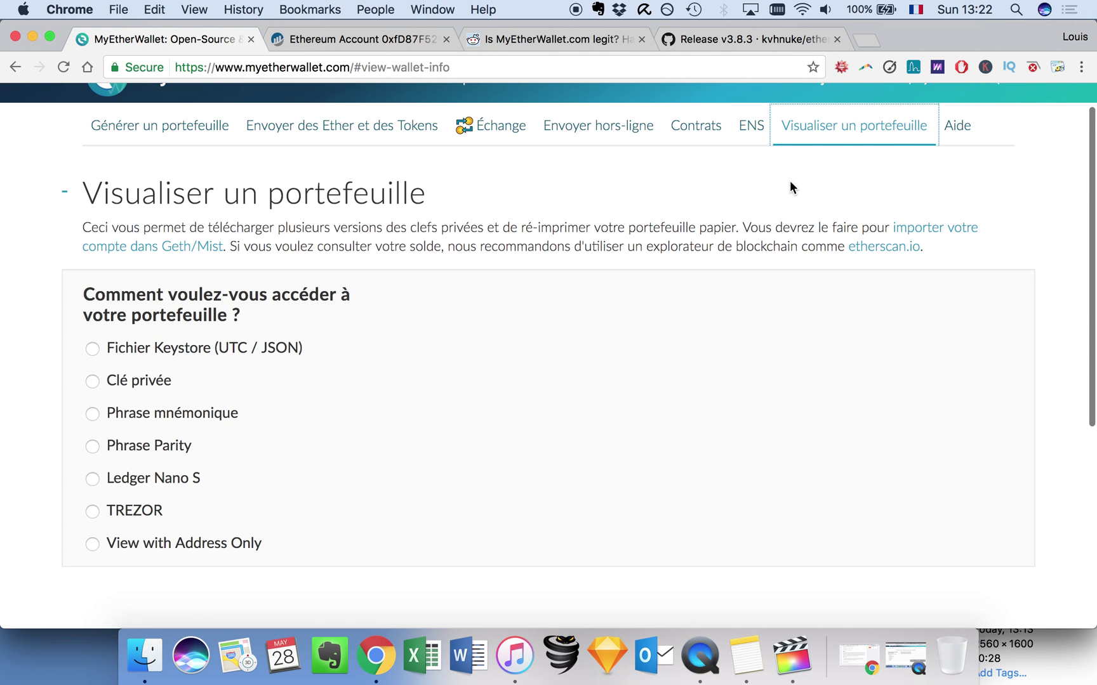
left_click(956, 131)
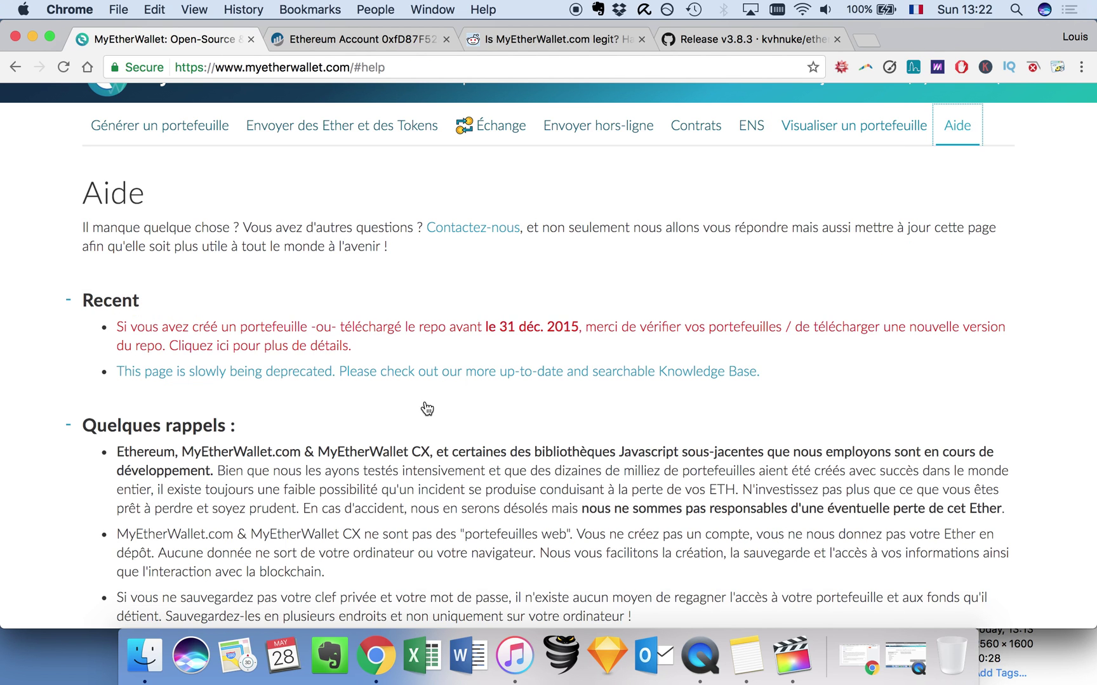
scroll(422, 407, "down", 5)
scroll(427, 393, "down", 8)
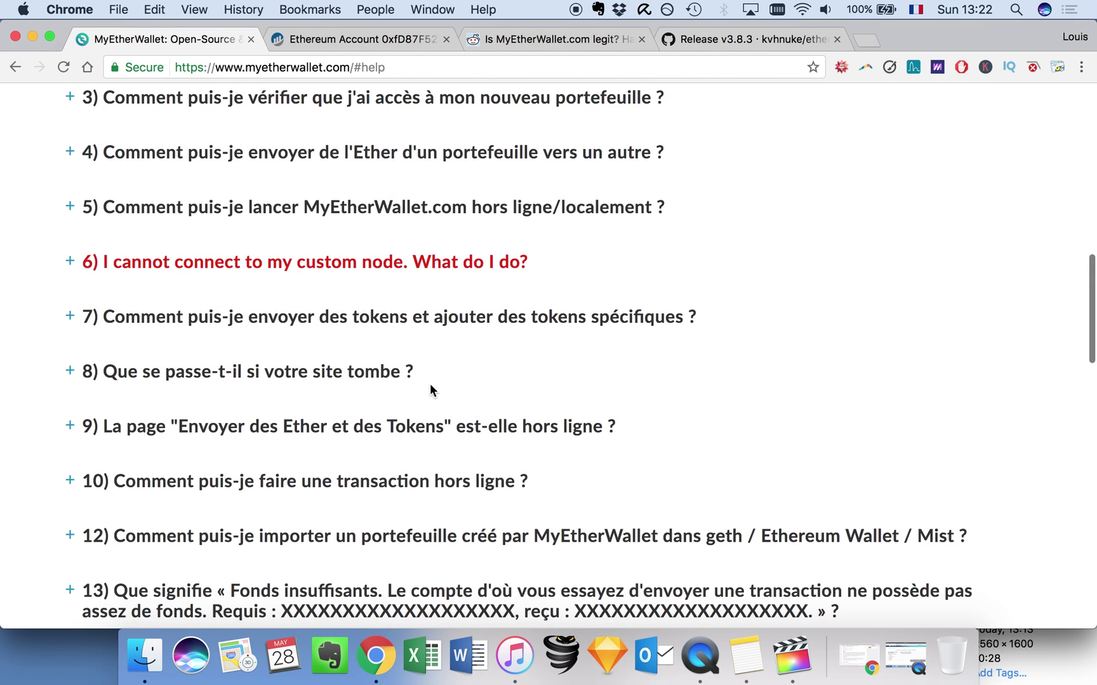
scroll(429, 386, "up", 5)
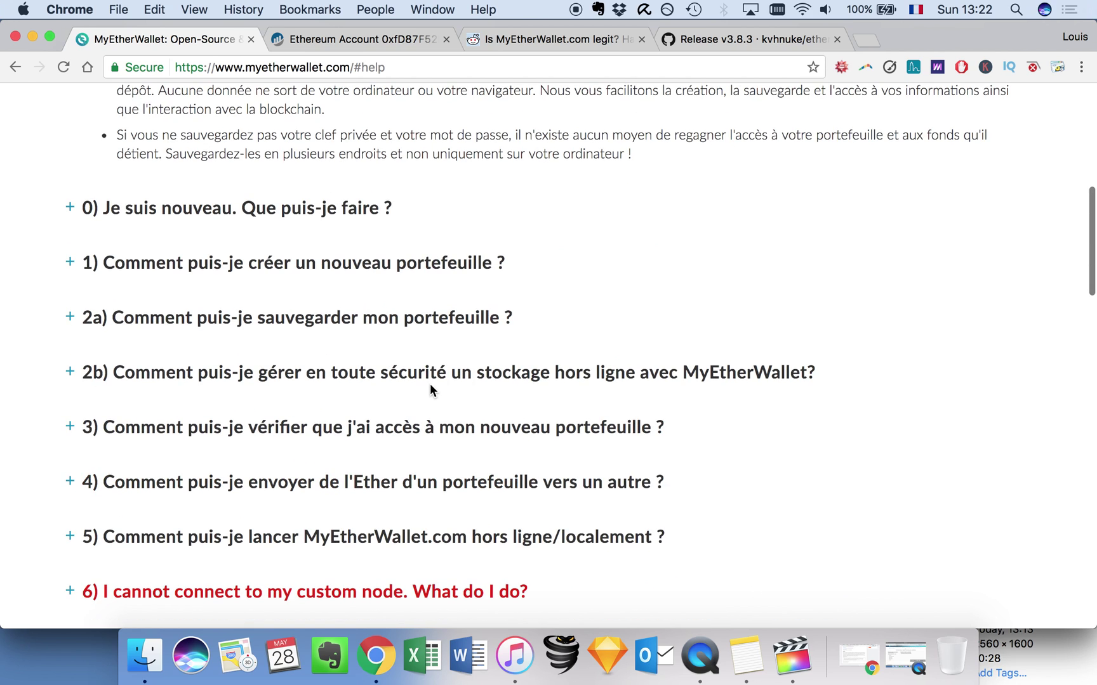
scroll(429, 385, "up", 4)
scroll(429, 383, "up", 3)
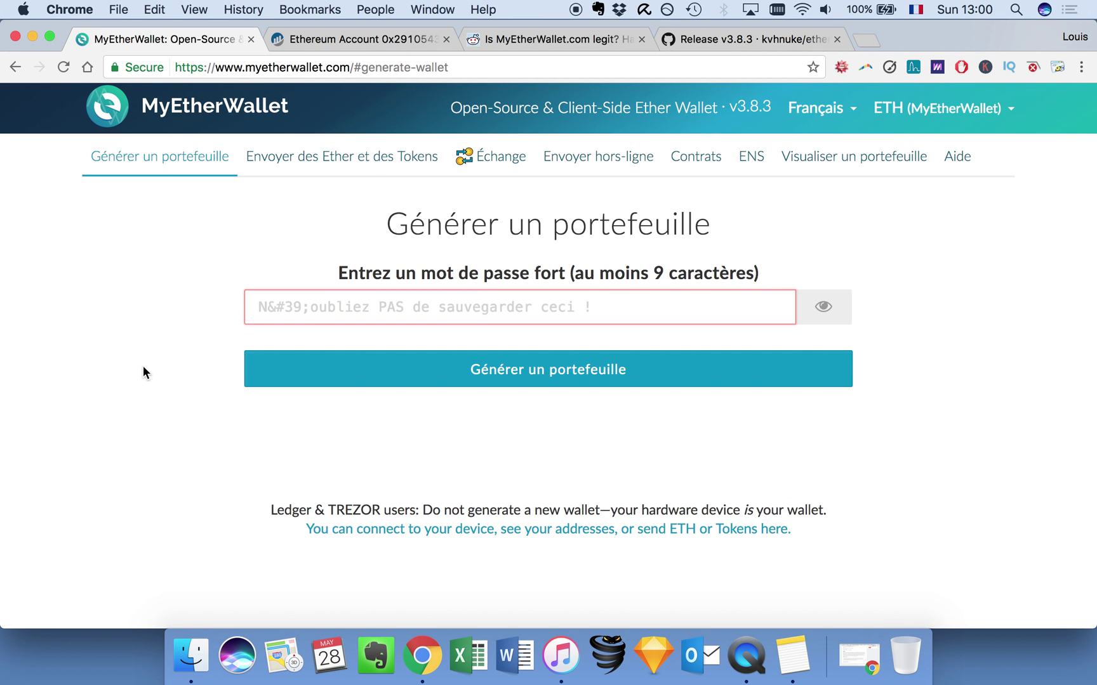
Enter a 16-character password in the new wallet's password field, fixing typos along the way.
scroll(142, 373, "up", 1)
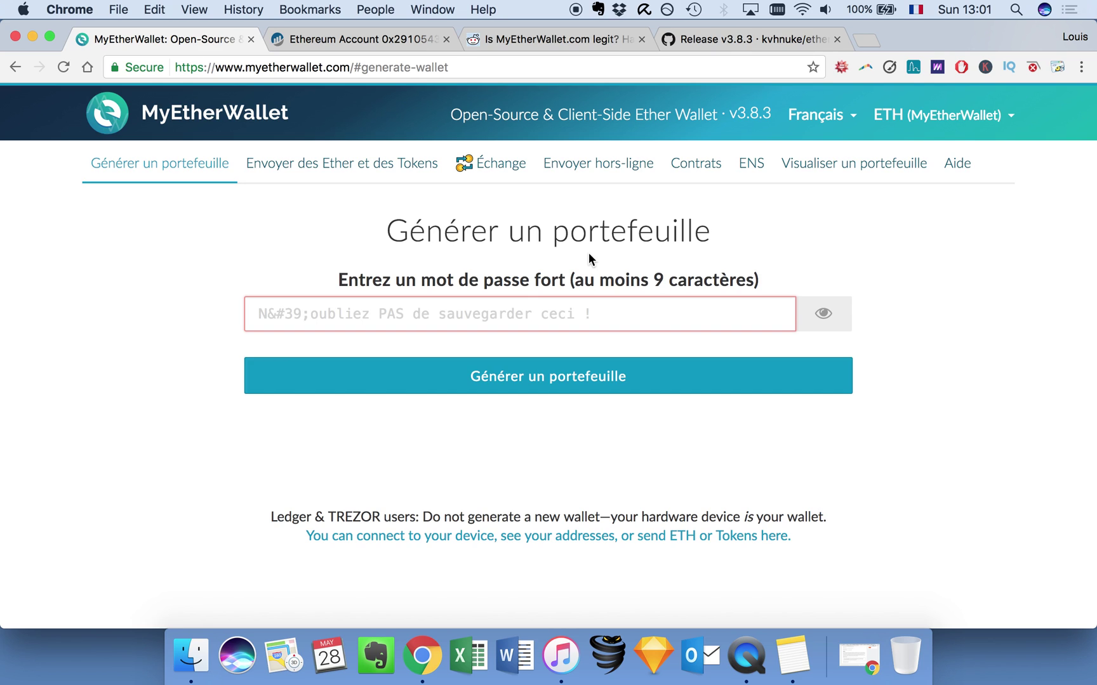
left_click(303, 319)
type("a")
key("BackSpace")
type("aaaaa")
key("BackSpace")
key("BackSpace")
key("BackSpace")
key("BackSpace")
key("BackSpace")
type("aaaaaaaaaaaaaaa")
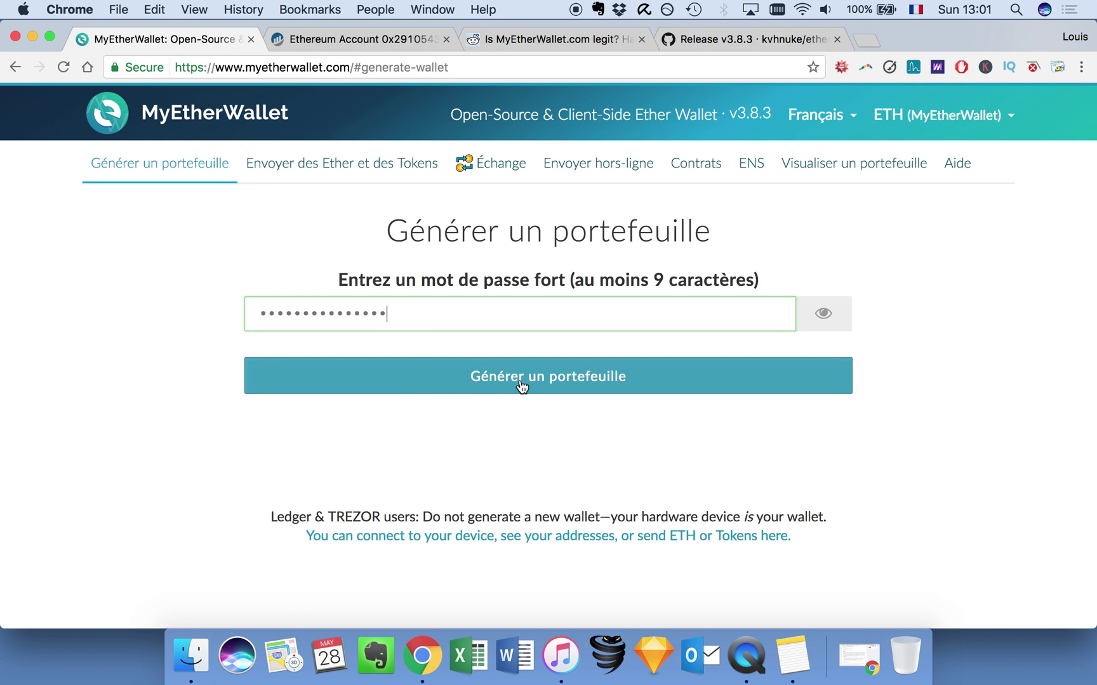
Generate the wallet with Générer un portefeuille and save its UTC/JSON keystore file.
left_click(522, 385)
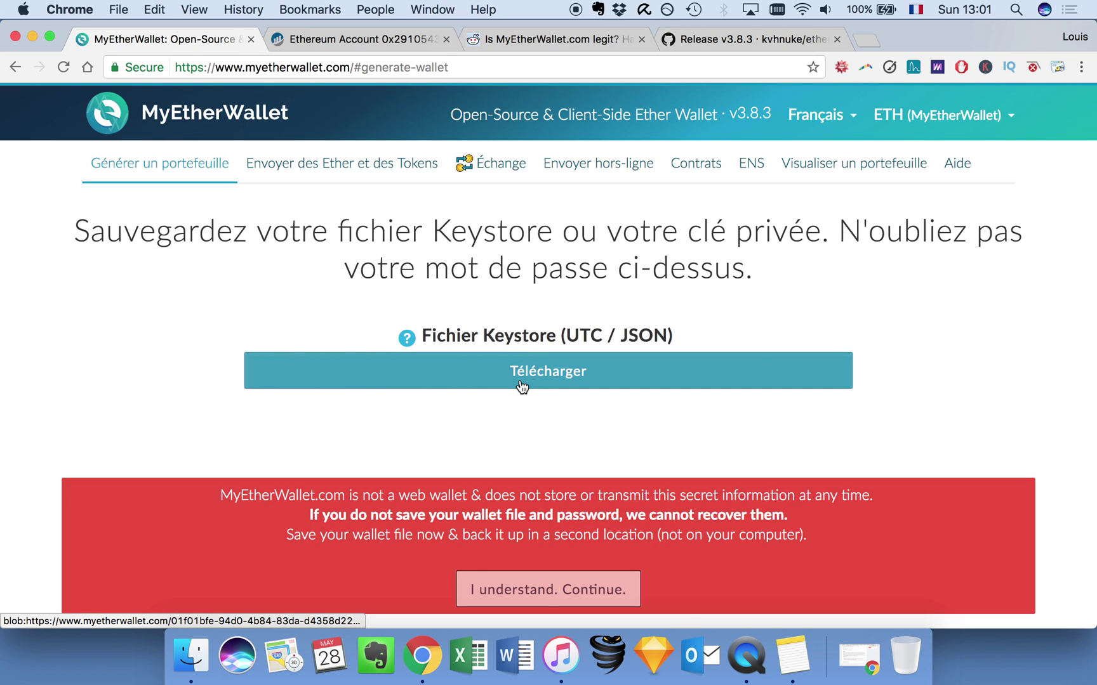
scroll(189, 400, "down", 2)
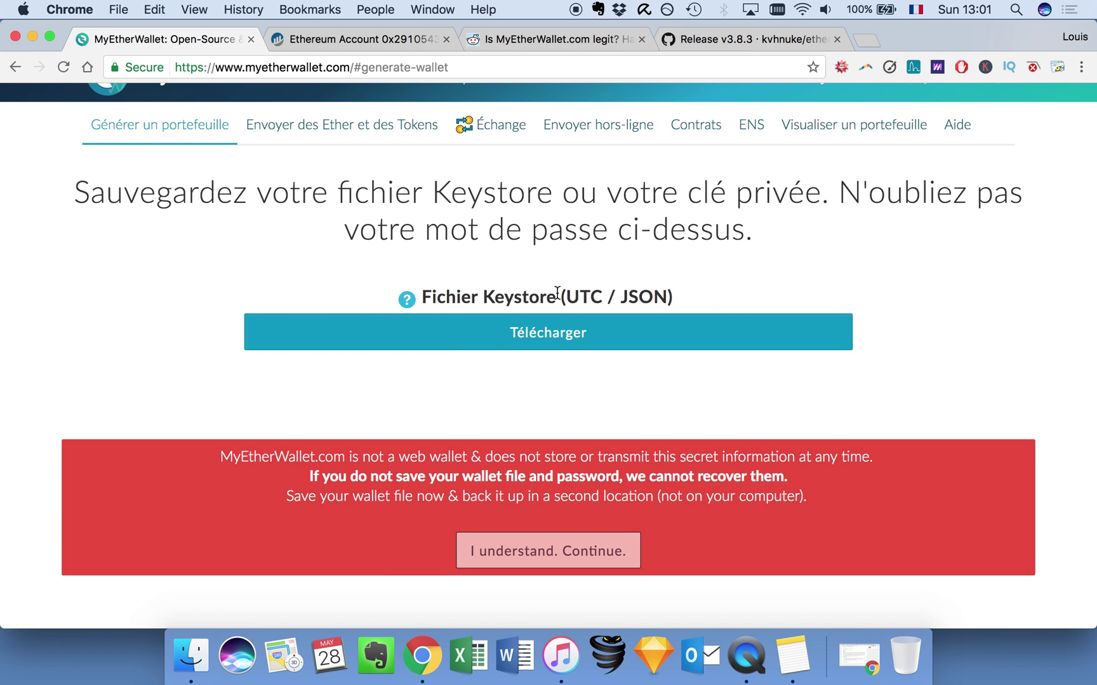
left_click(505, 340)
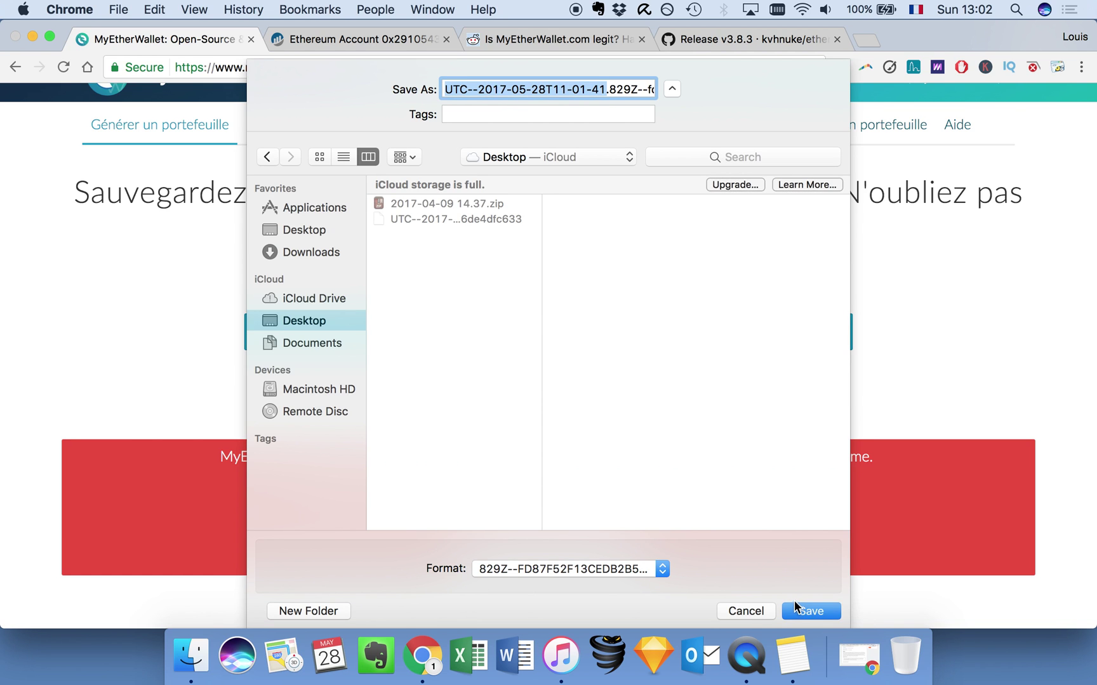
left_click(797, 609)
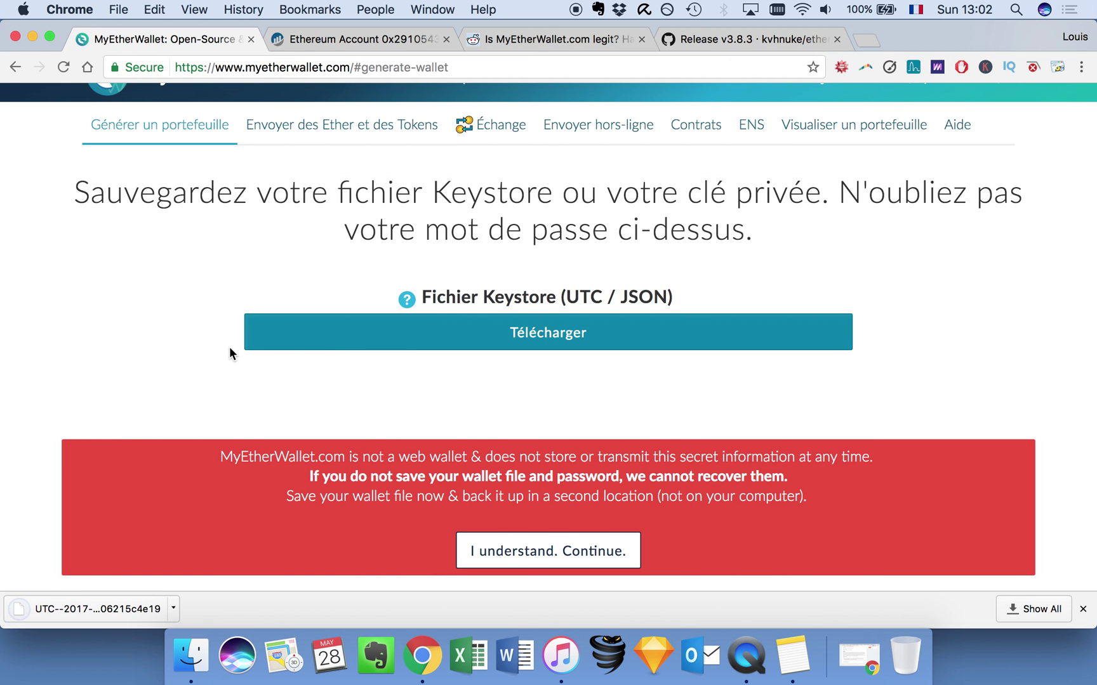
Read through the red save-your-keystore warning, highlighting its first line.
scroll(213, 368, "down", 2)
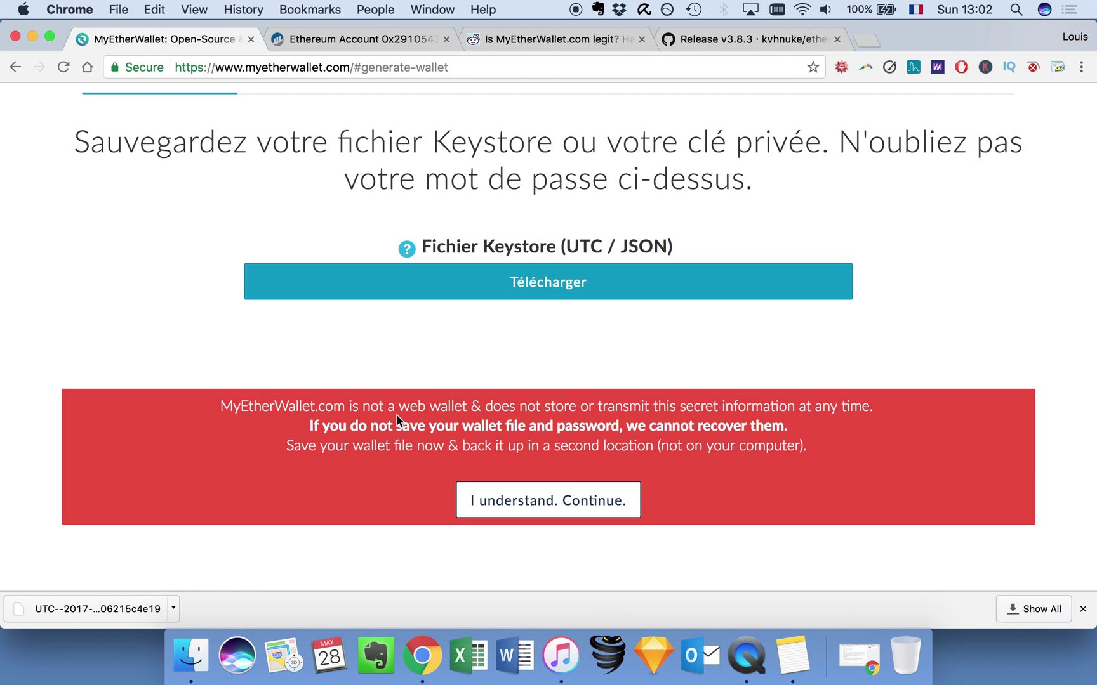
left_click_drag(219, 409, 889, 409)
left_click(755, 436)
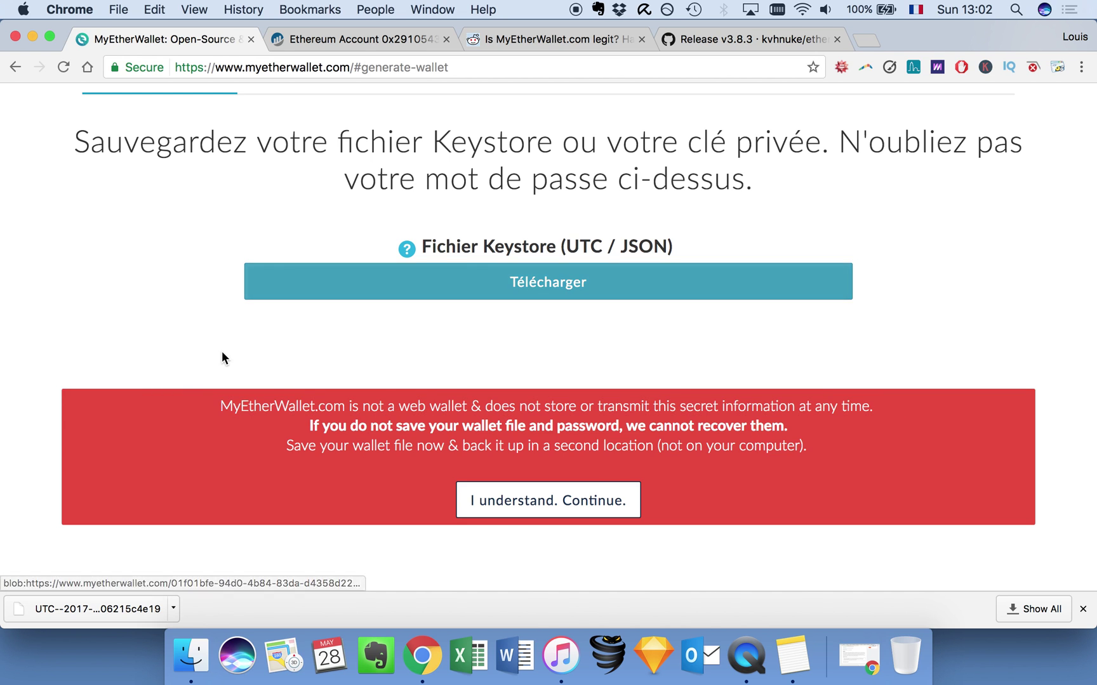
scroll(222, 351, "down", 2)
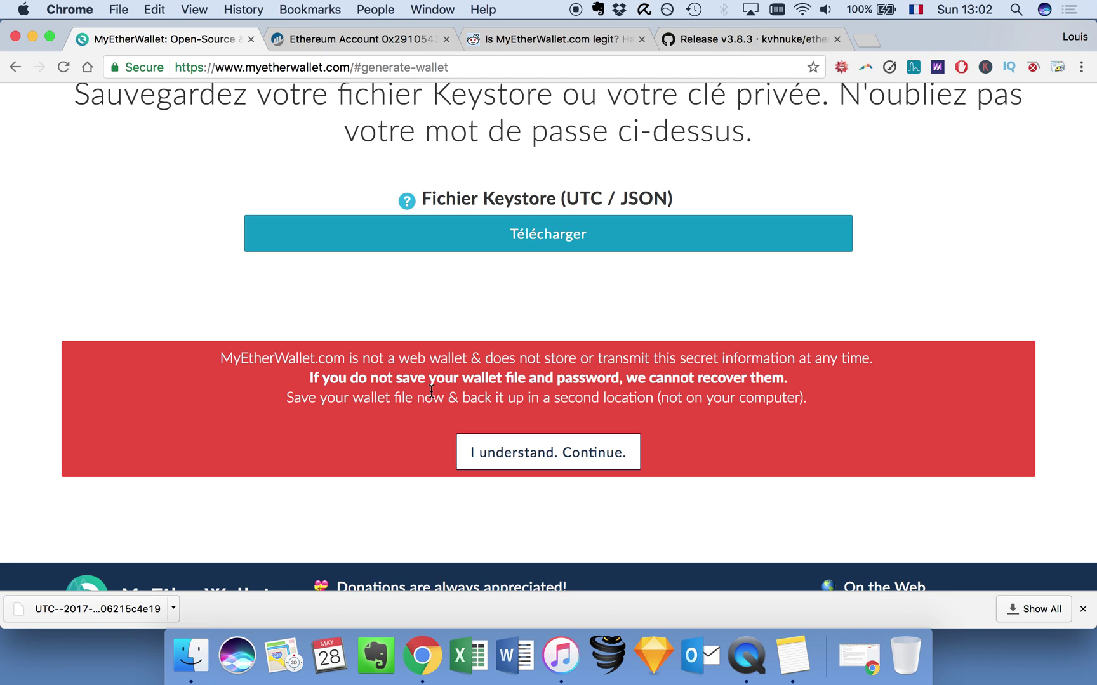
scroll(431, 392, "up", 1)
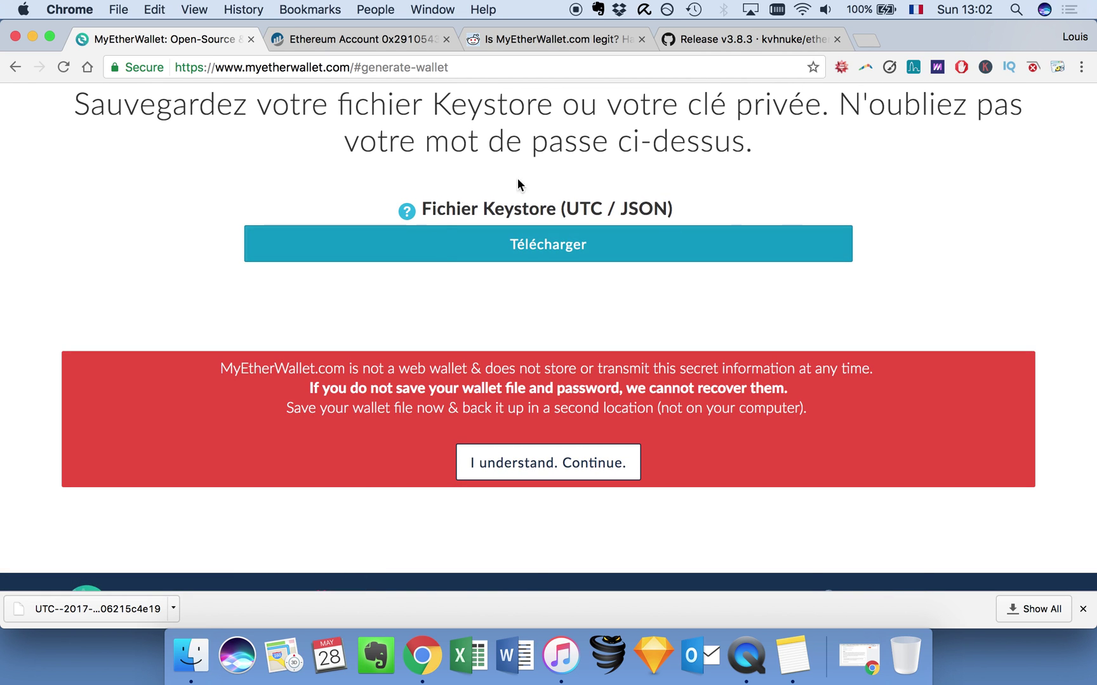
left_click(501, 469)
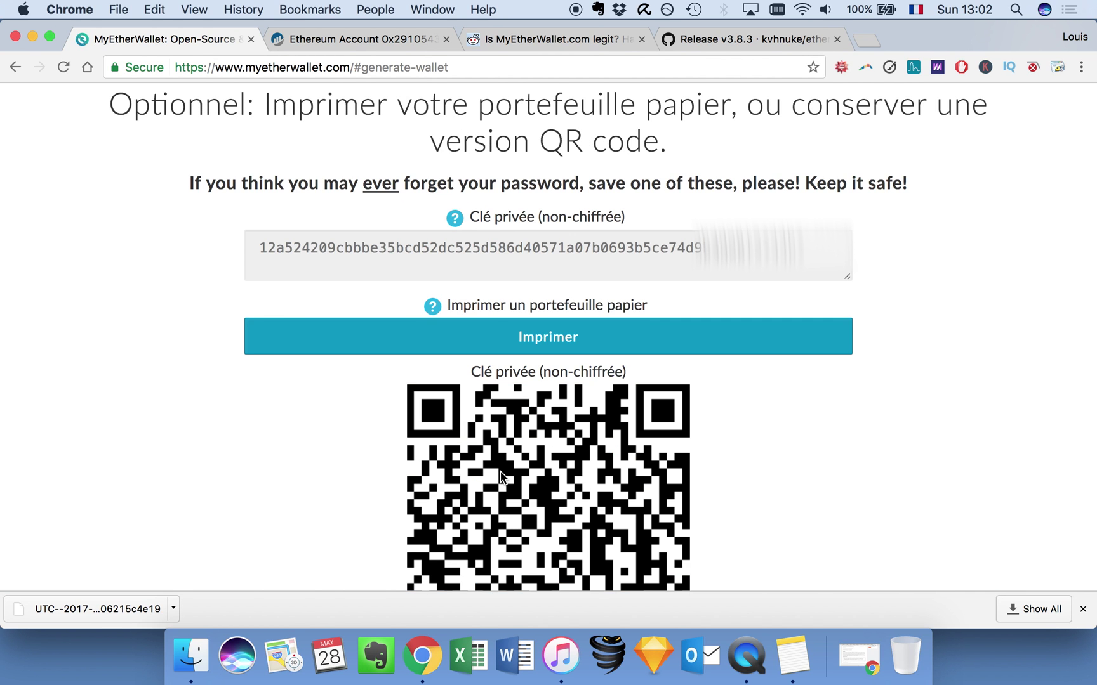
scroll(500, 475, "up", 1)
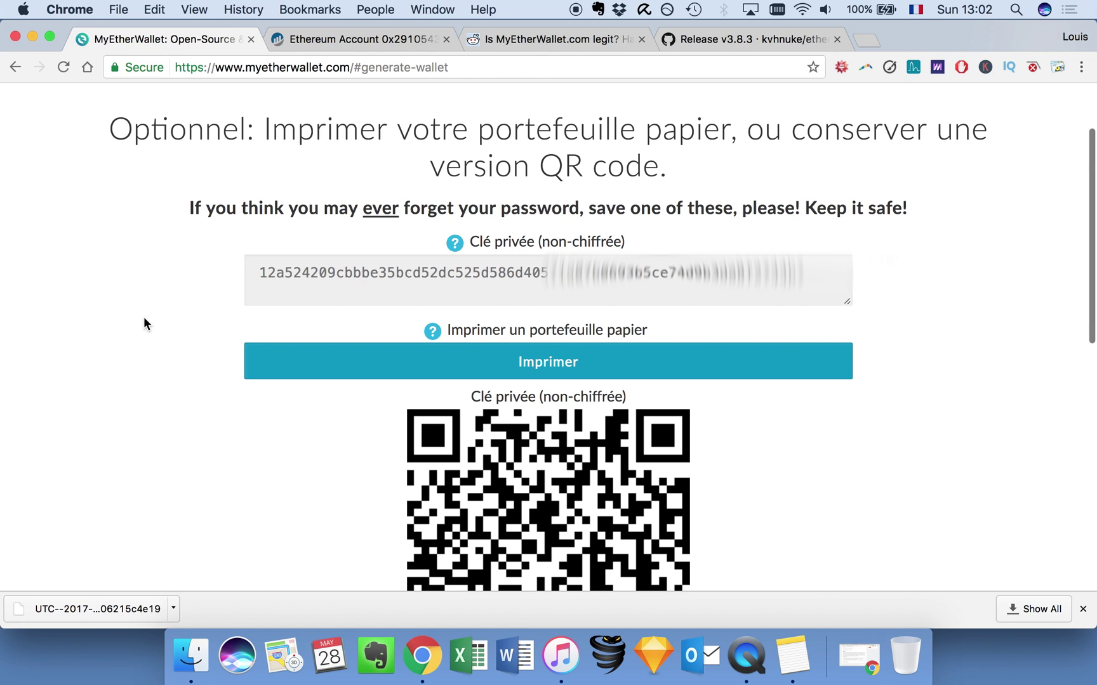
scroll(469, 225, "down", 3)
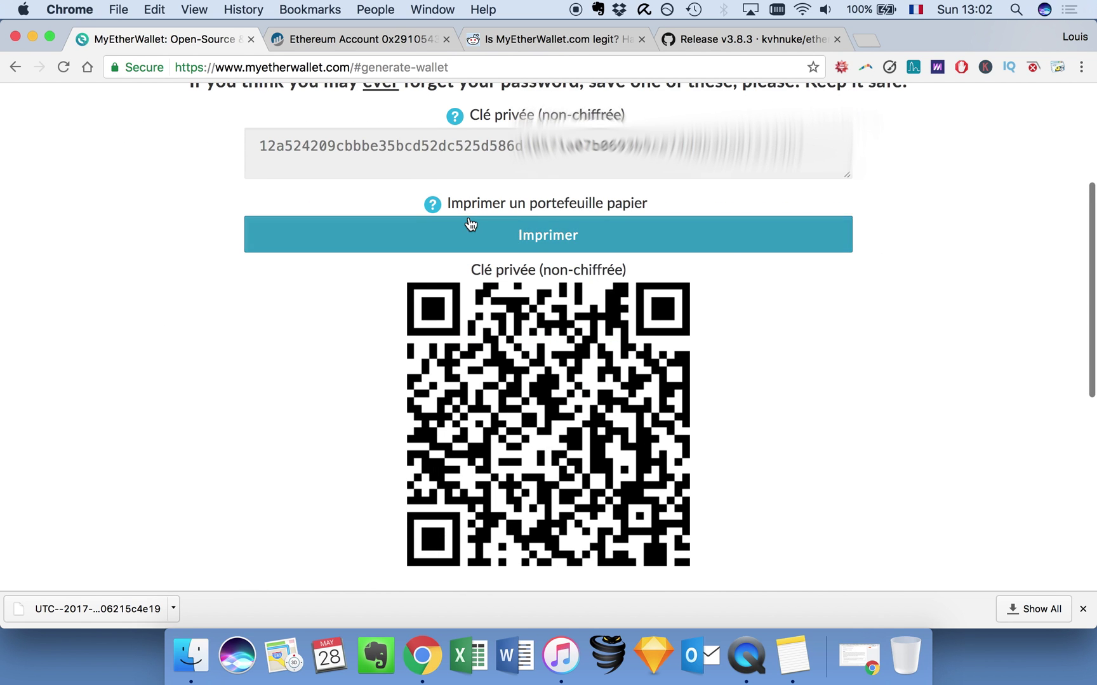
left_click(509, 281)
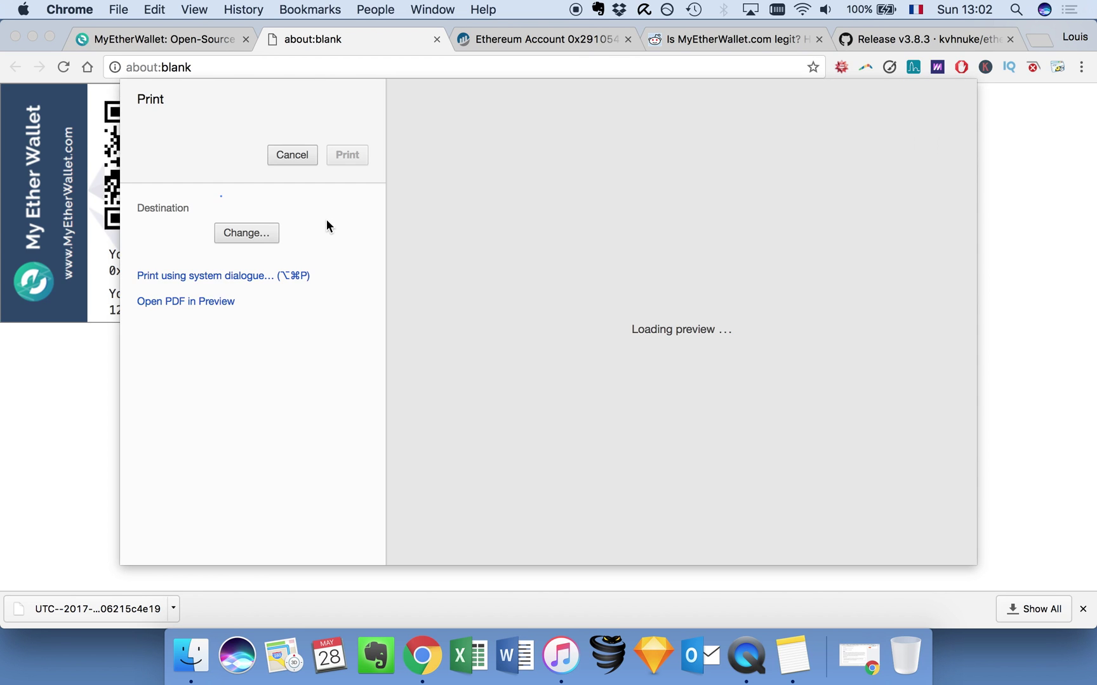
left_click(290, 156)
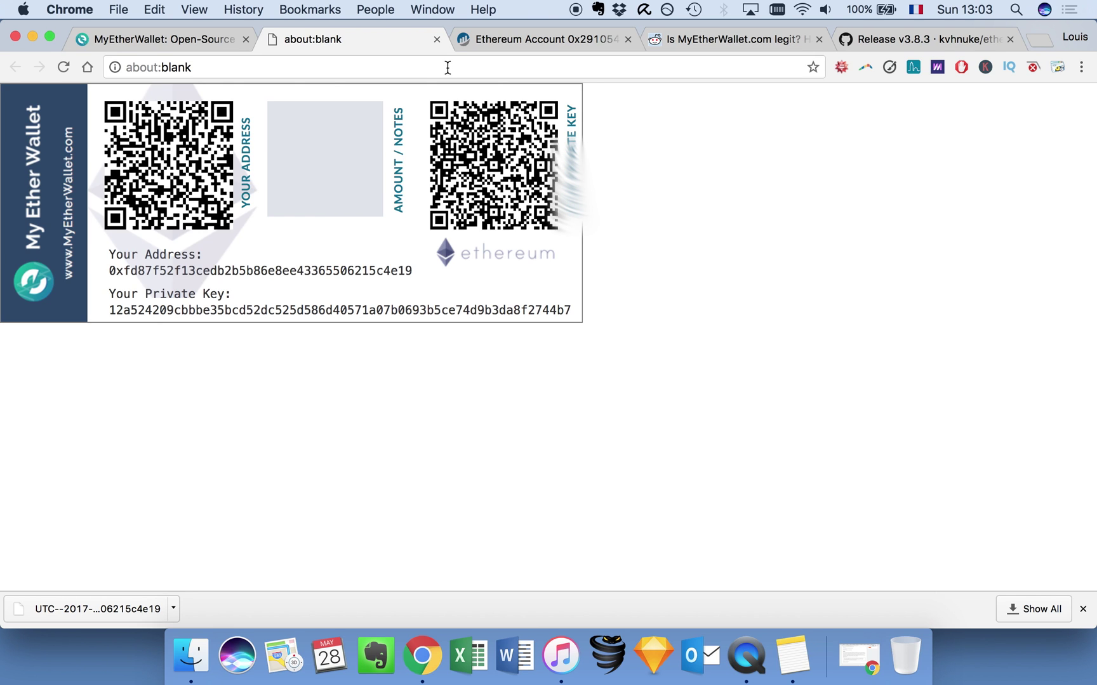
left_click(435, 40)
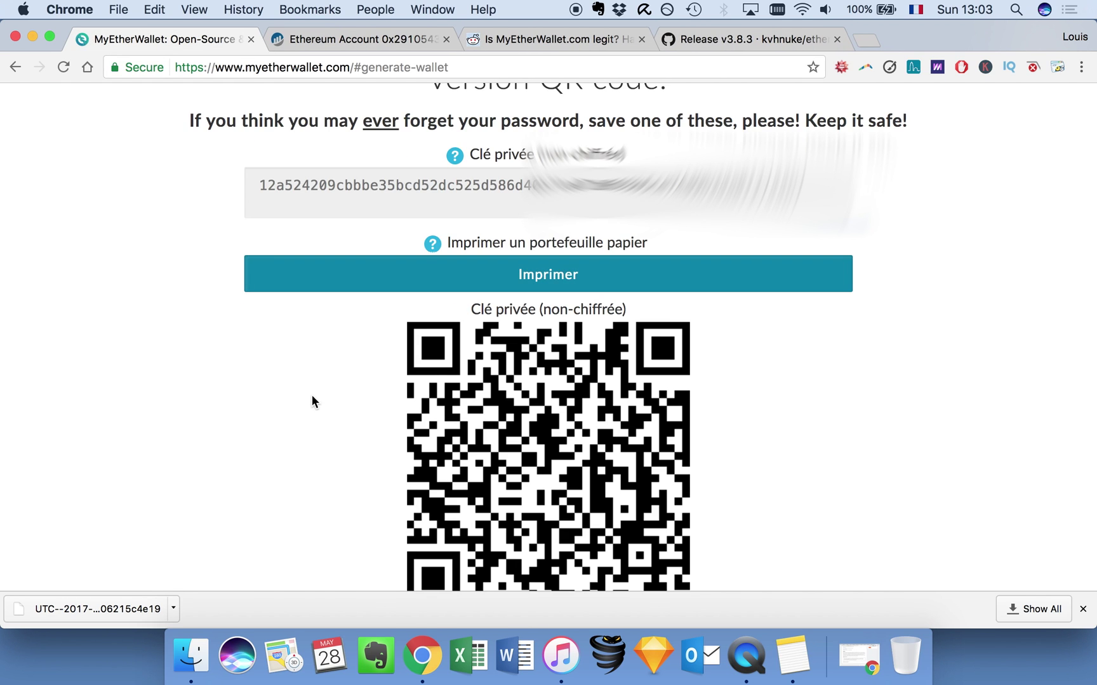
scroll(246, 396, "down", 5)
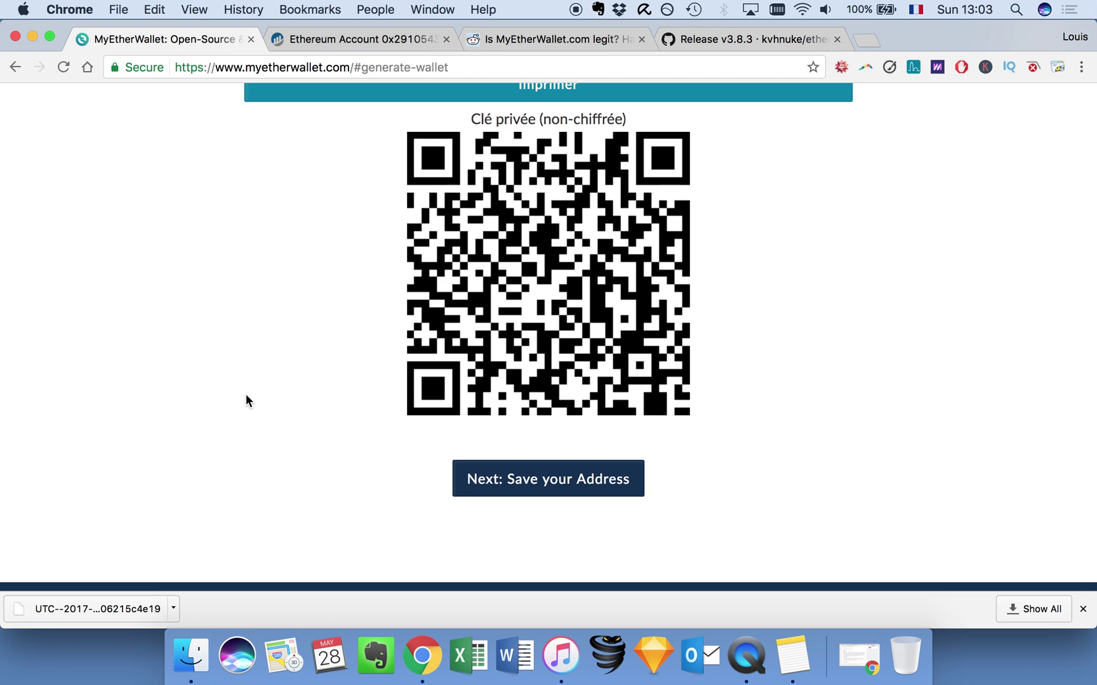
scroll(378, 379, "up", 5)
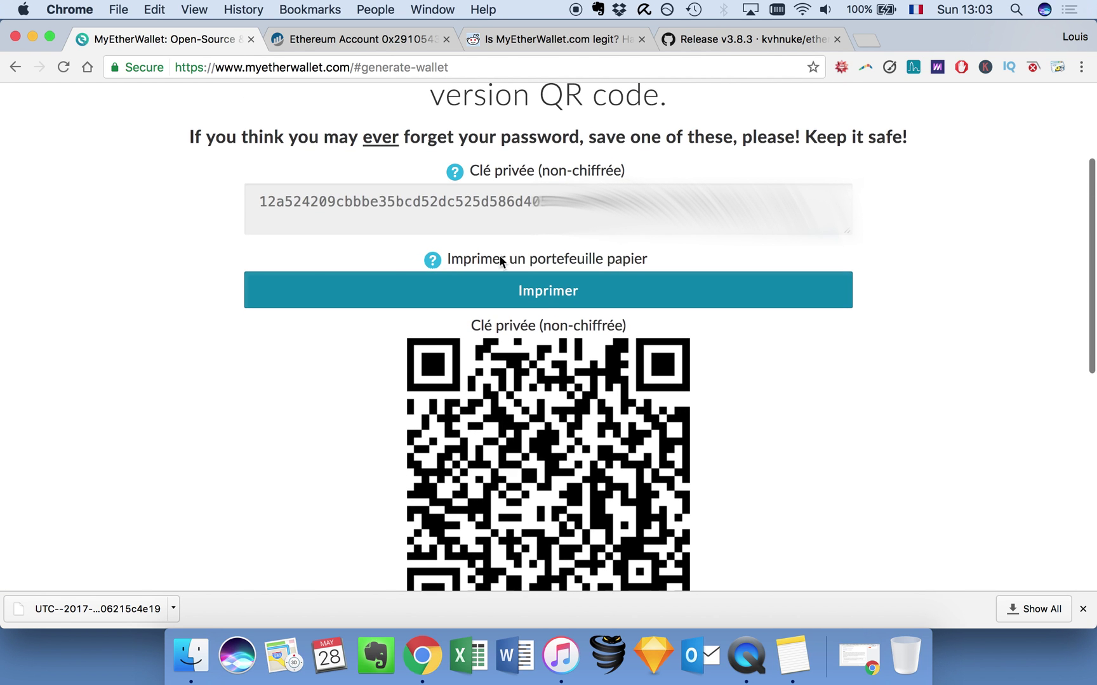
scroll(382, 406, "down", 3)
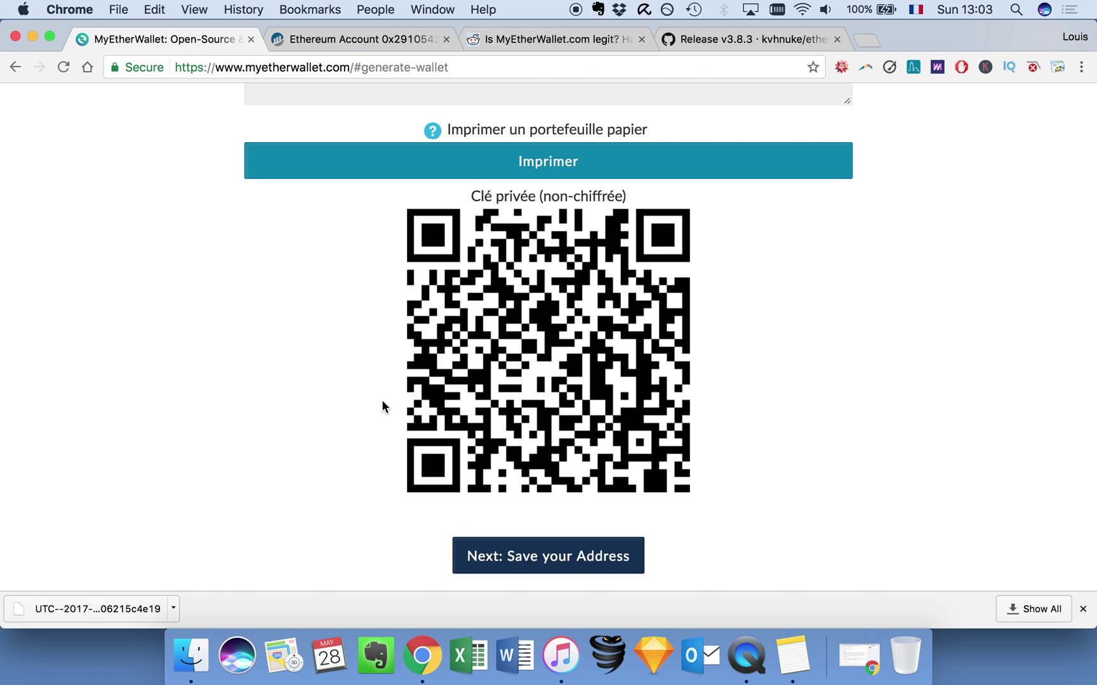
scroll(382, 401, "up", 2)
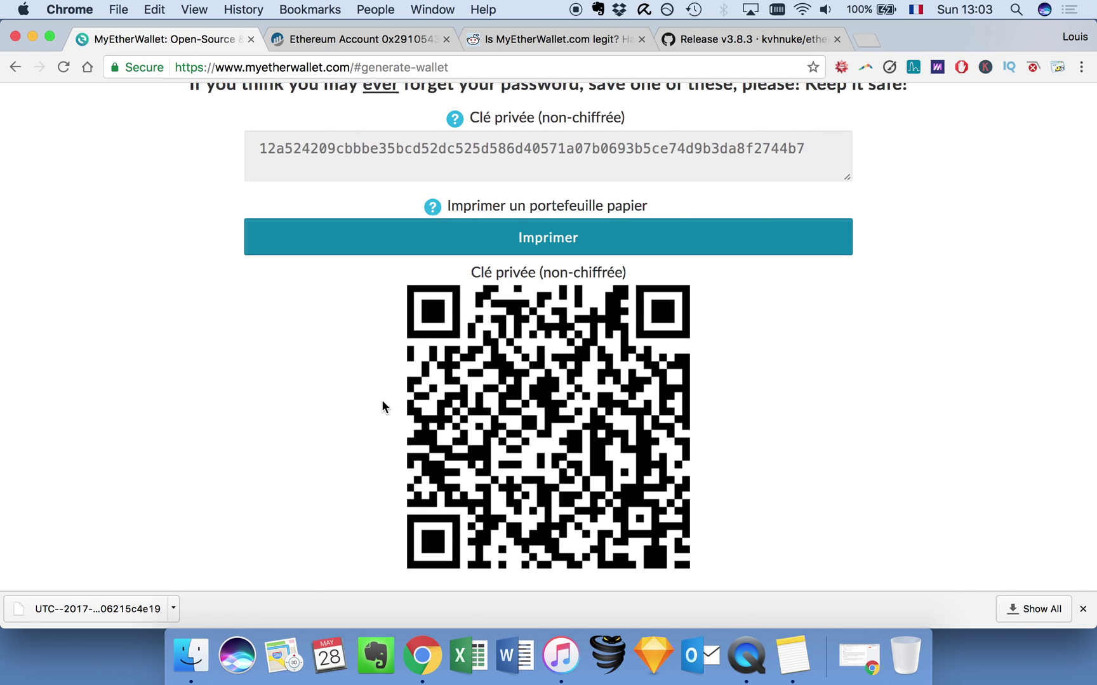
scroll(257, 471, "down", 2)
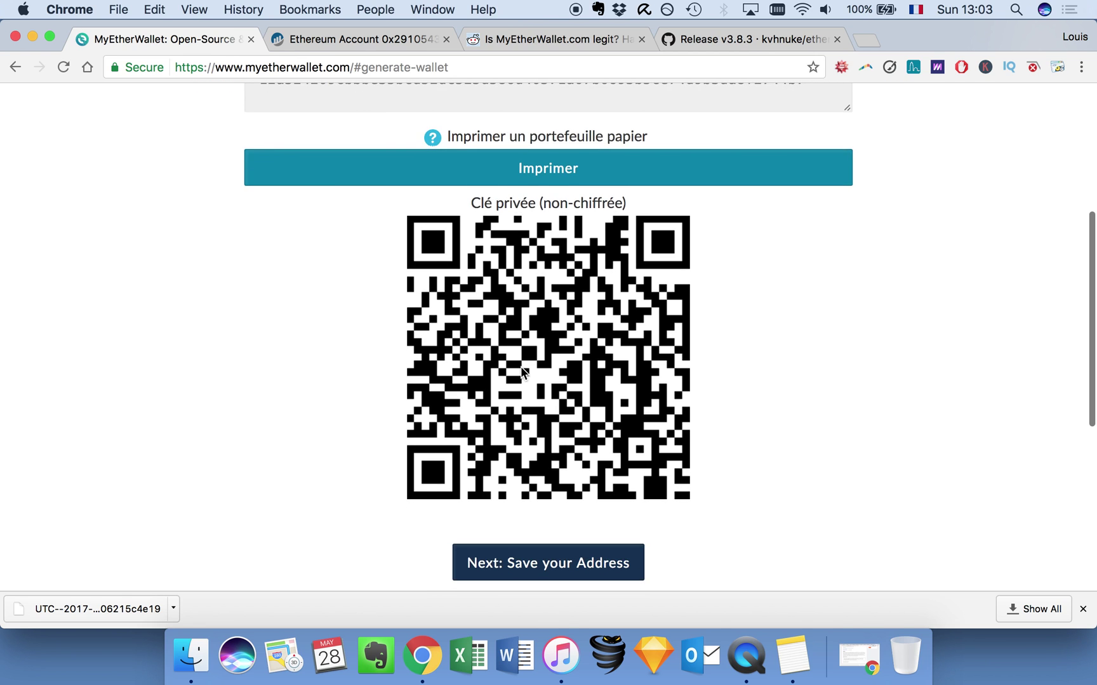
scroll(522, 372, "up", 2)
scroll(350, 473, "up", 2)
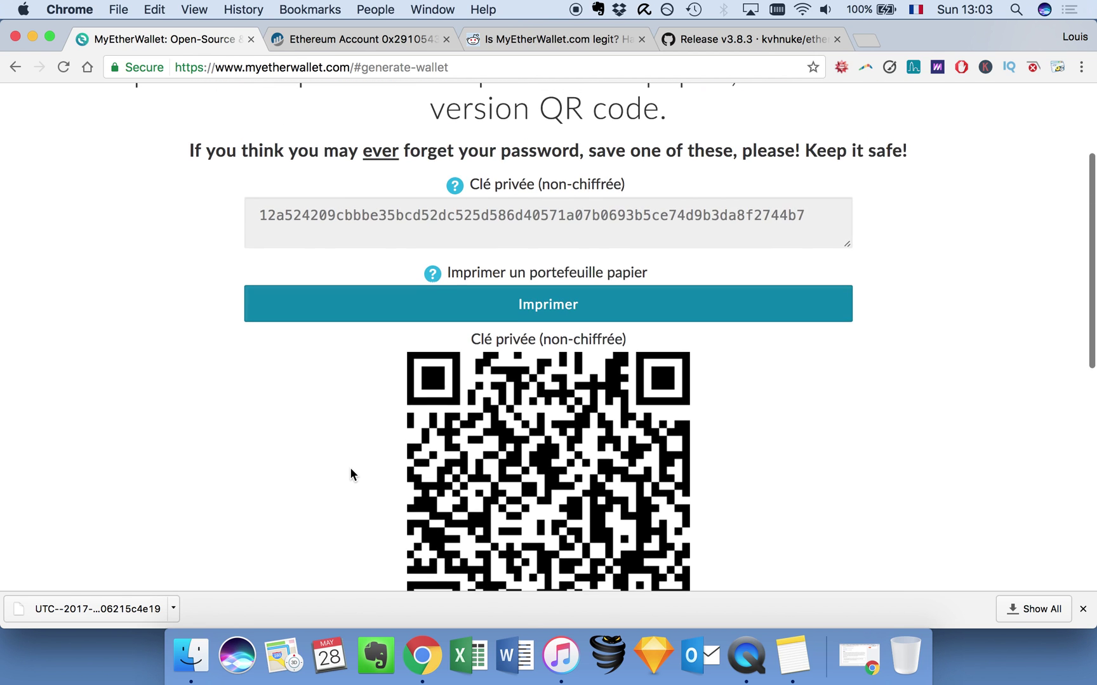
scroll(350, 472, "up", 4)
scroll(510, 501, "down", 10)
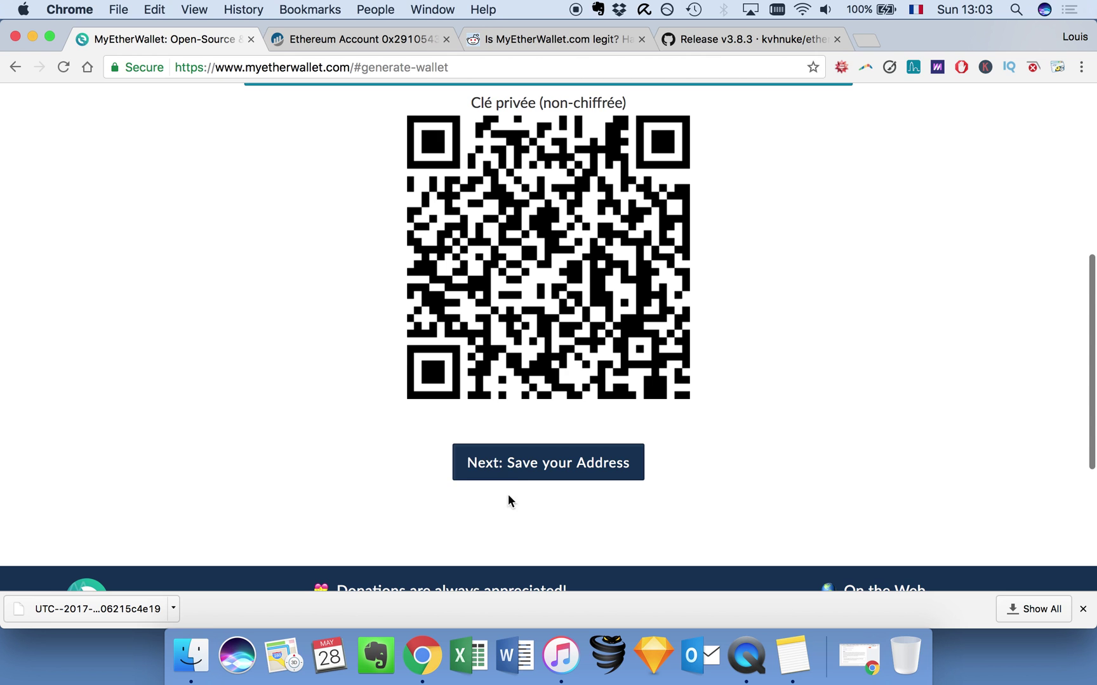
Continue to the Save your Address step and choose the Fichier Keystore unlock option.
left_click(509, 463)
scroll(293, 397, "up", 9)
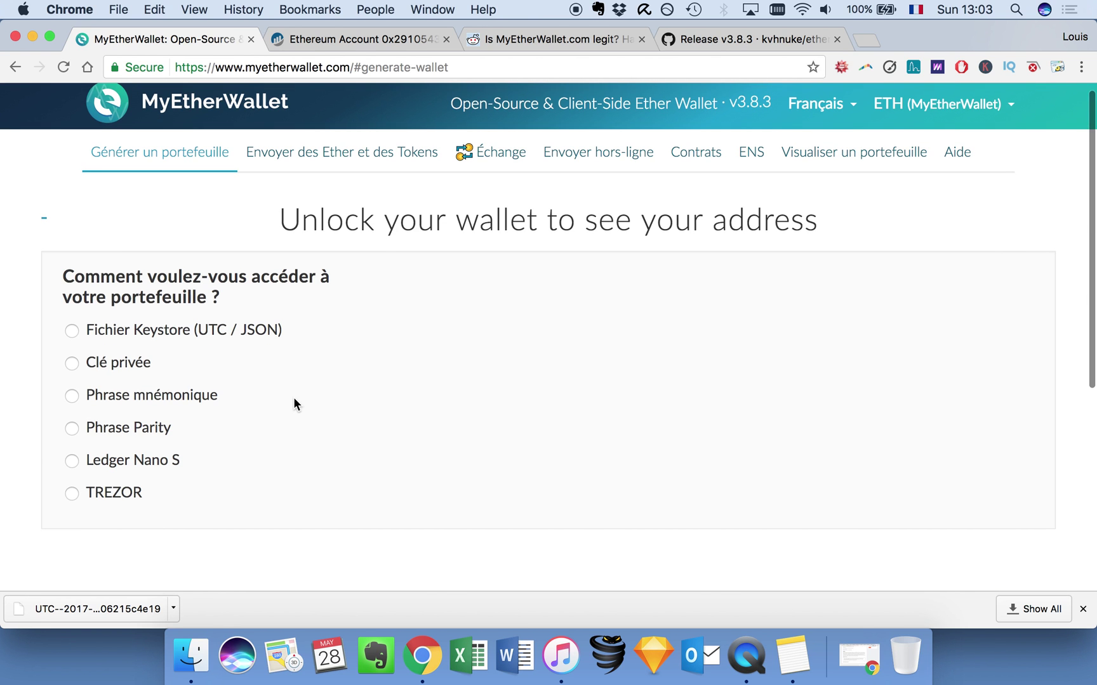
scroll(293, 396, "down", 1)
scroll(173, 311, "up", 1)
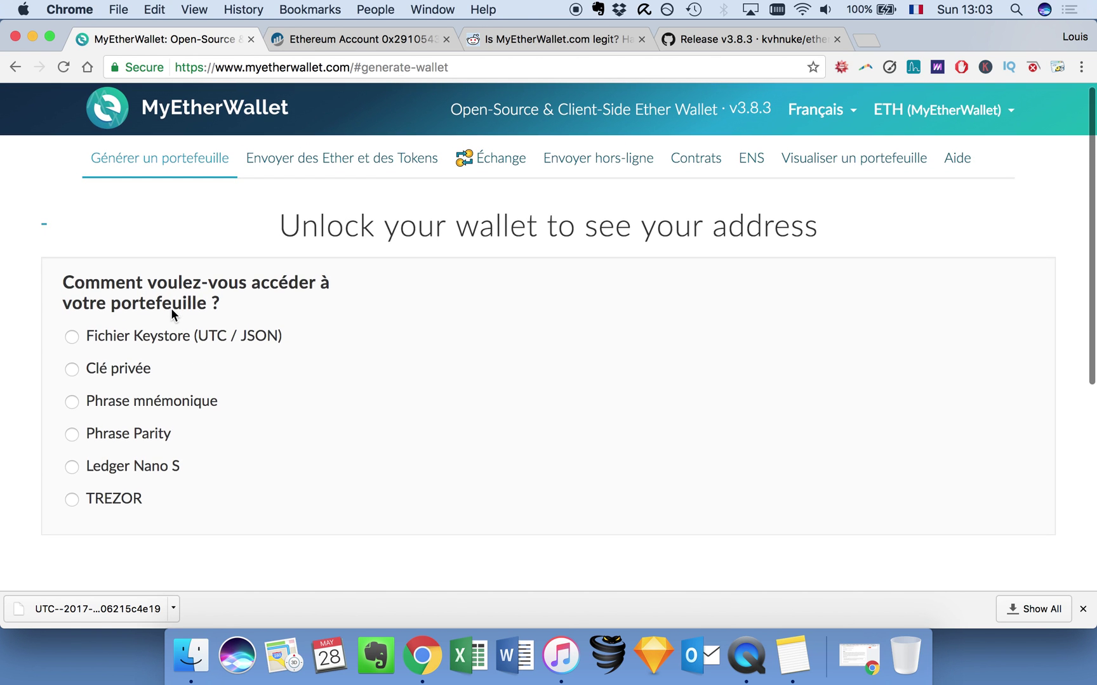
scroll(171, 311, "down", 1)
left_click(69, 315)
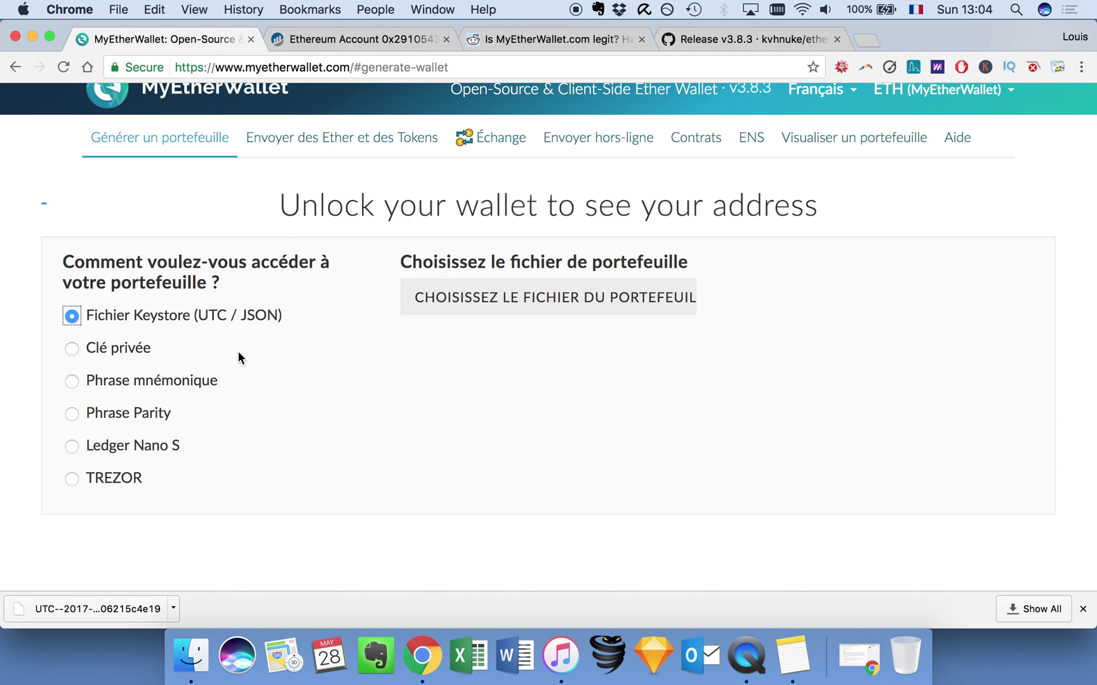
Try the private key option, typing and then erasing test characters in its box.
scroll(239, 353, "down", 2)
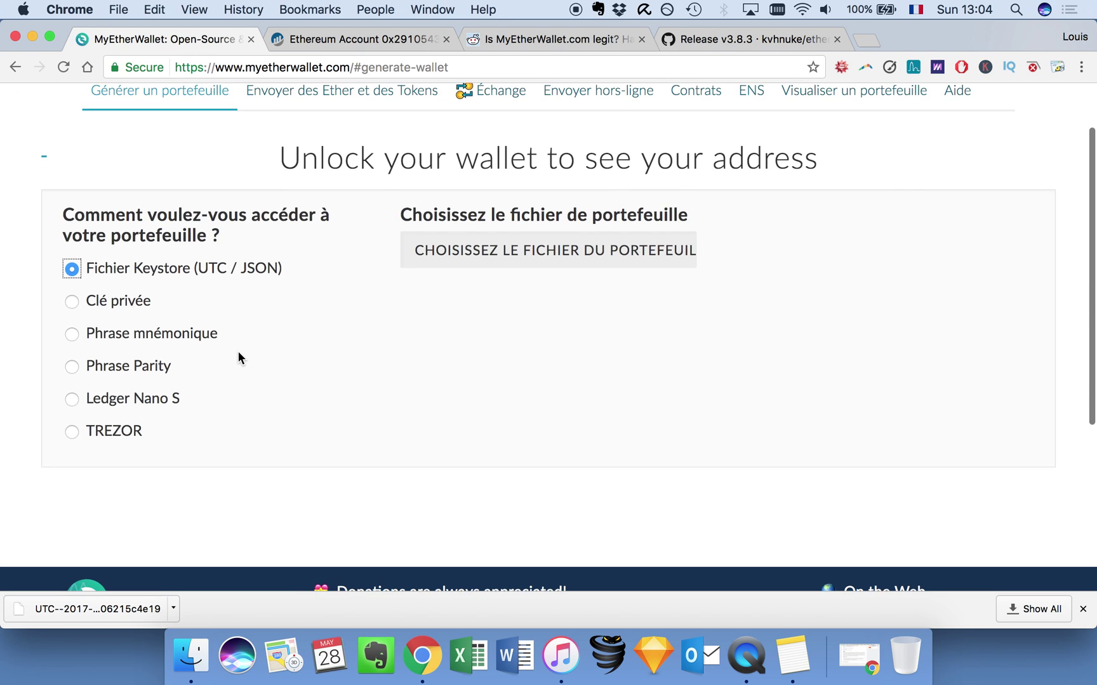
left_click(77, 299)
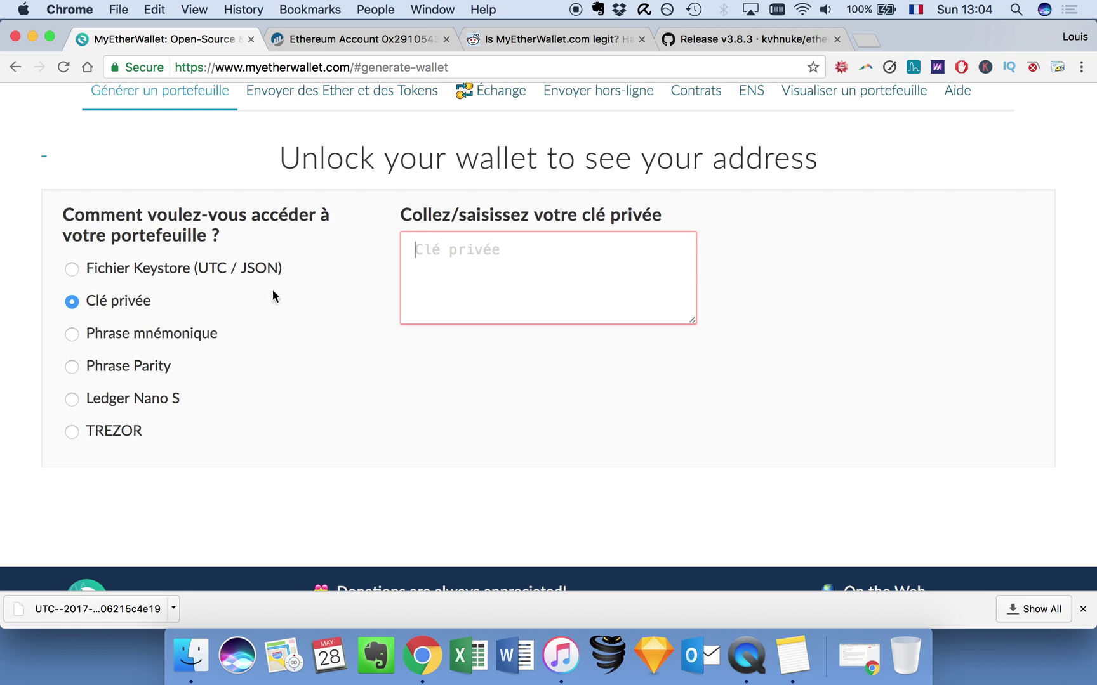
left_click(188, 269)
left_click(122, 307)
left_click(536, 281)
type("n")
key("BackSpace")
type("ç!ç!ç!ç!ç")
key("BackSpace")
key("BackSpace")
key("BackSpace")
key("BackSpace")
key("BackSpace")
key("BackSpace")
key("BackSpace")
key("BackSpace")
key("BackSpace")
Load the newest 13:01 UTC keystore file and enter the wallet password.
left_click(85, 264)
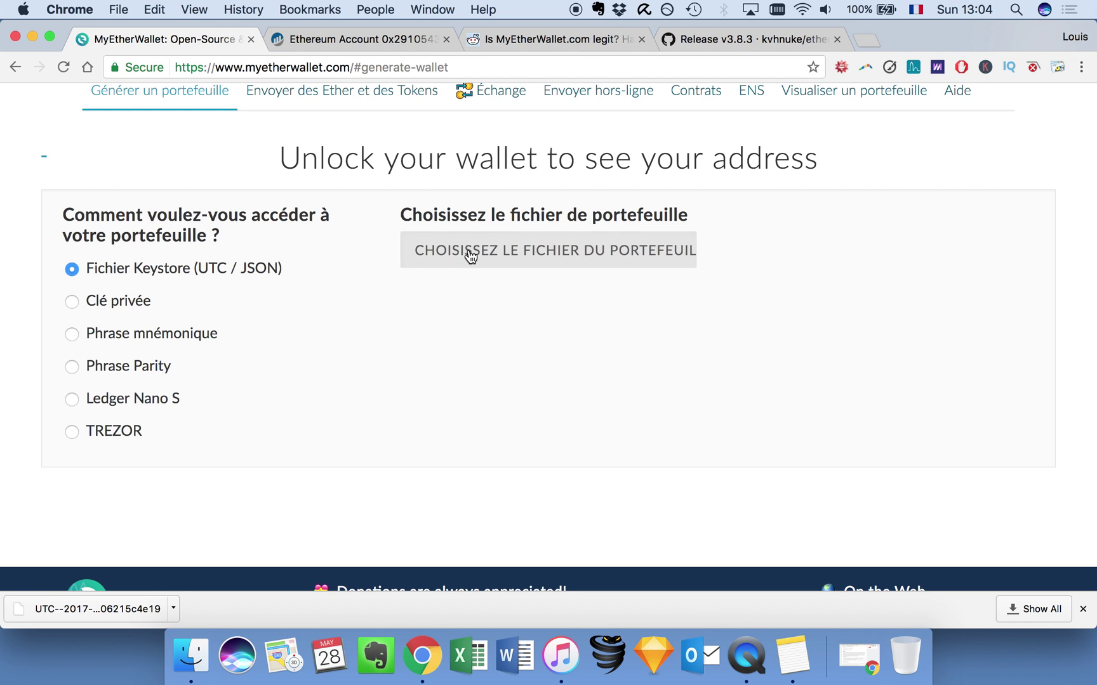
left_click(481, 269)
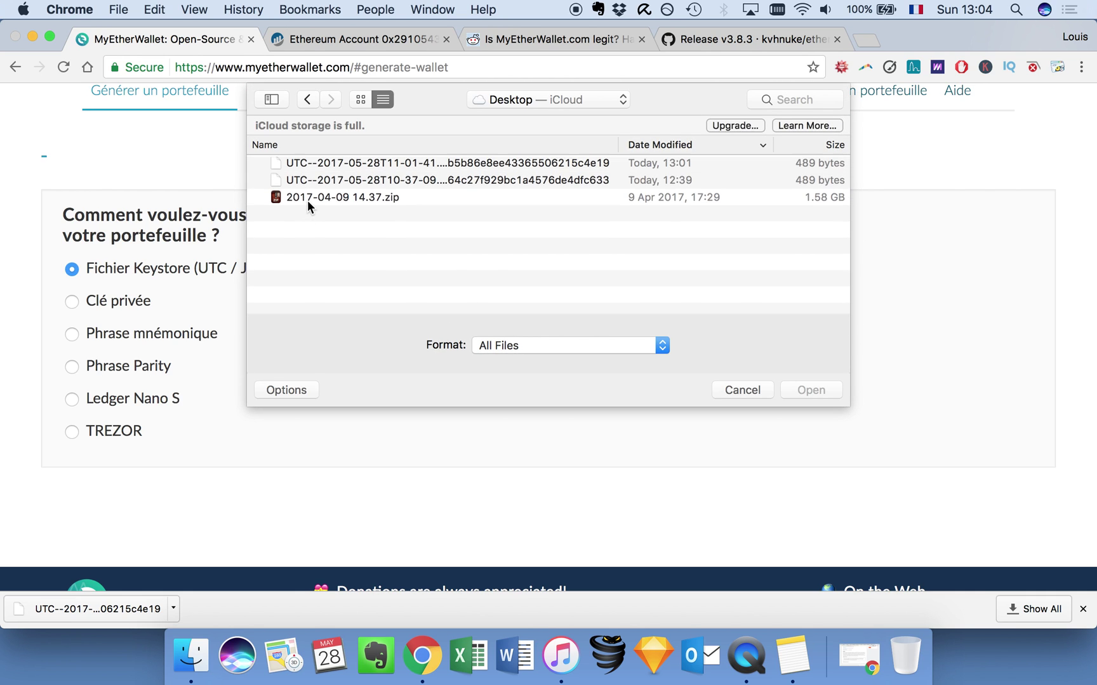
left_click(330, 183)
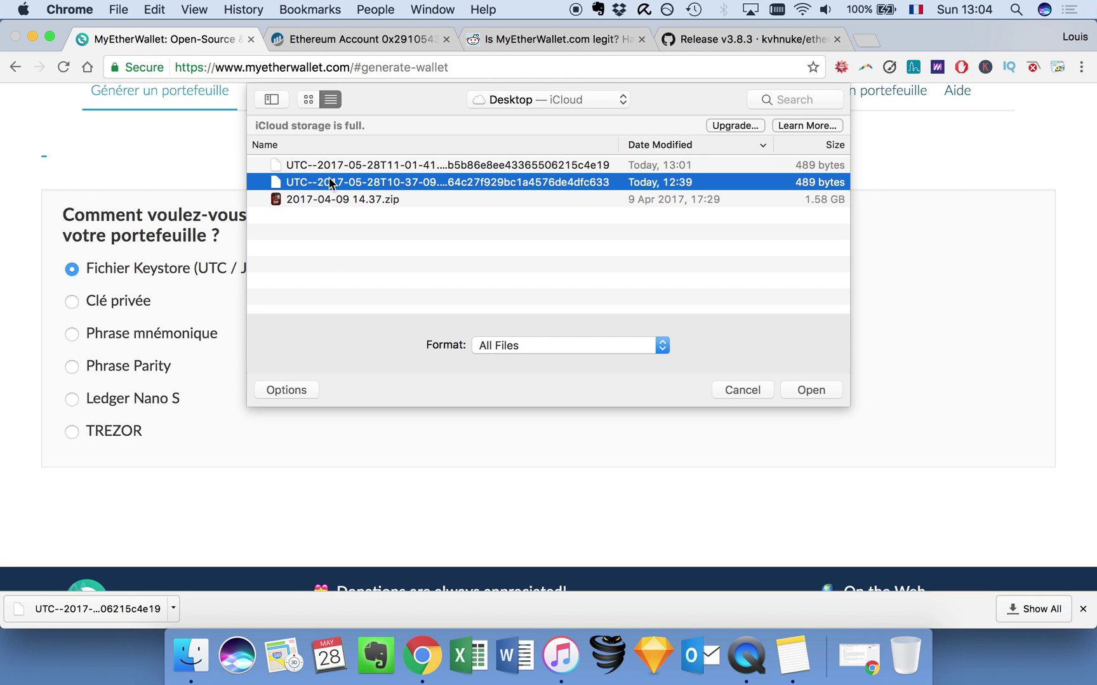
left_click(690, 170)
left_click(818, 389)
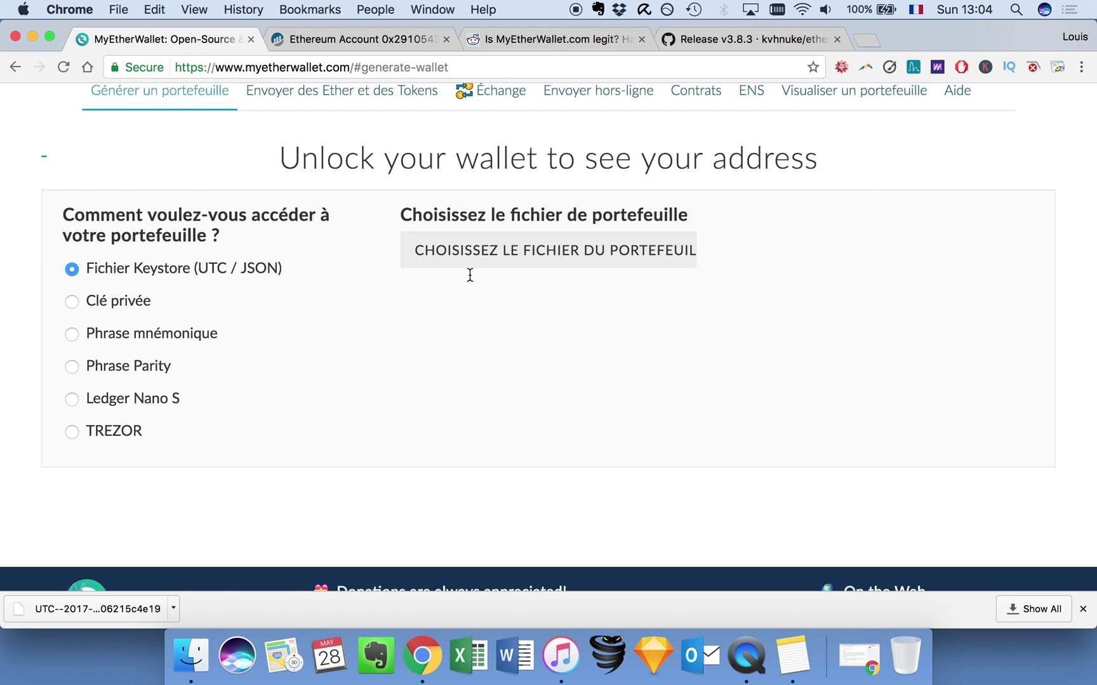
left_click(443, 329)
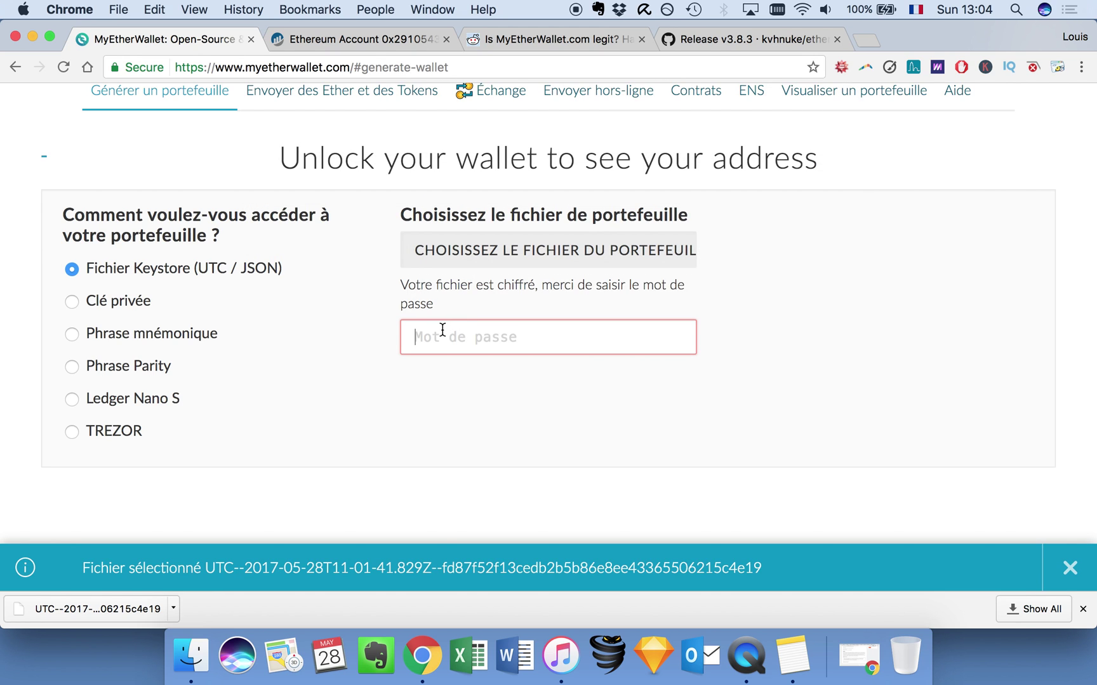
type("•••••••••••")
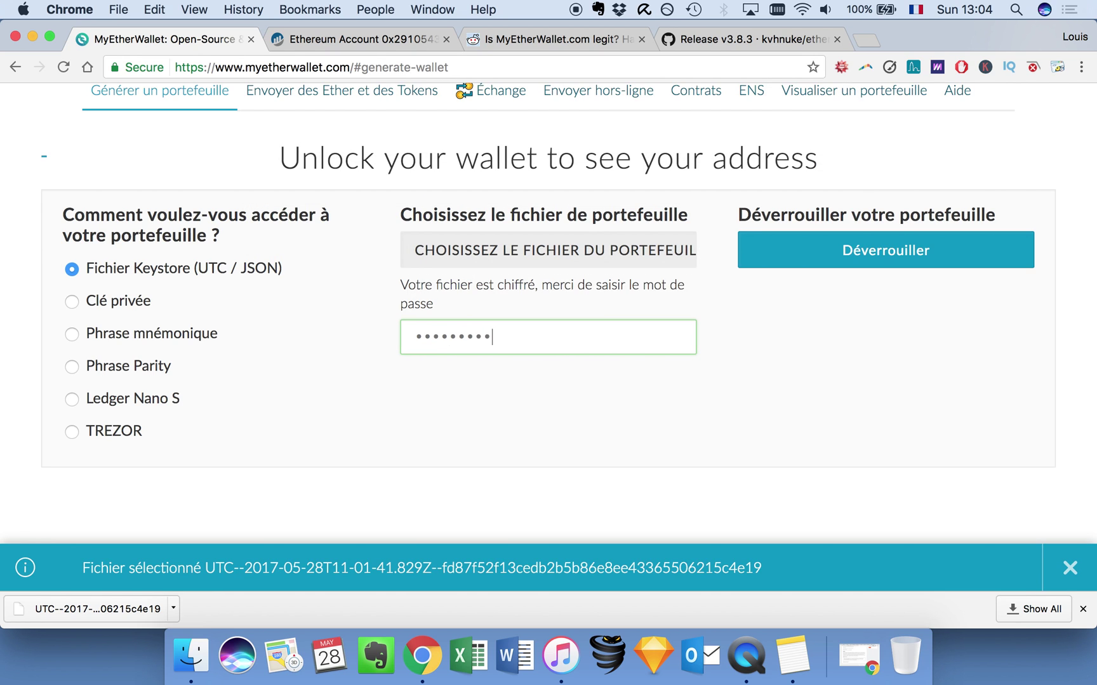
type("••••")
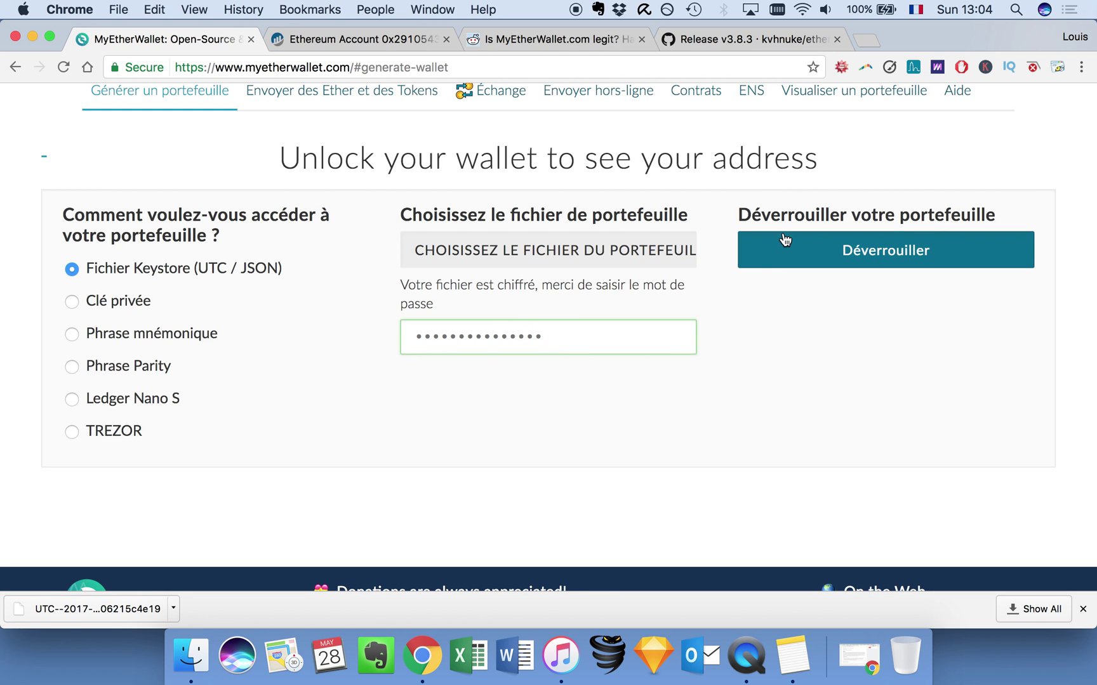
Unlock with Déverrouiller, review the wallet details and highlight the 0 ETH balance.
left_click(785, 238)
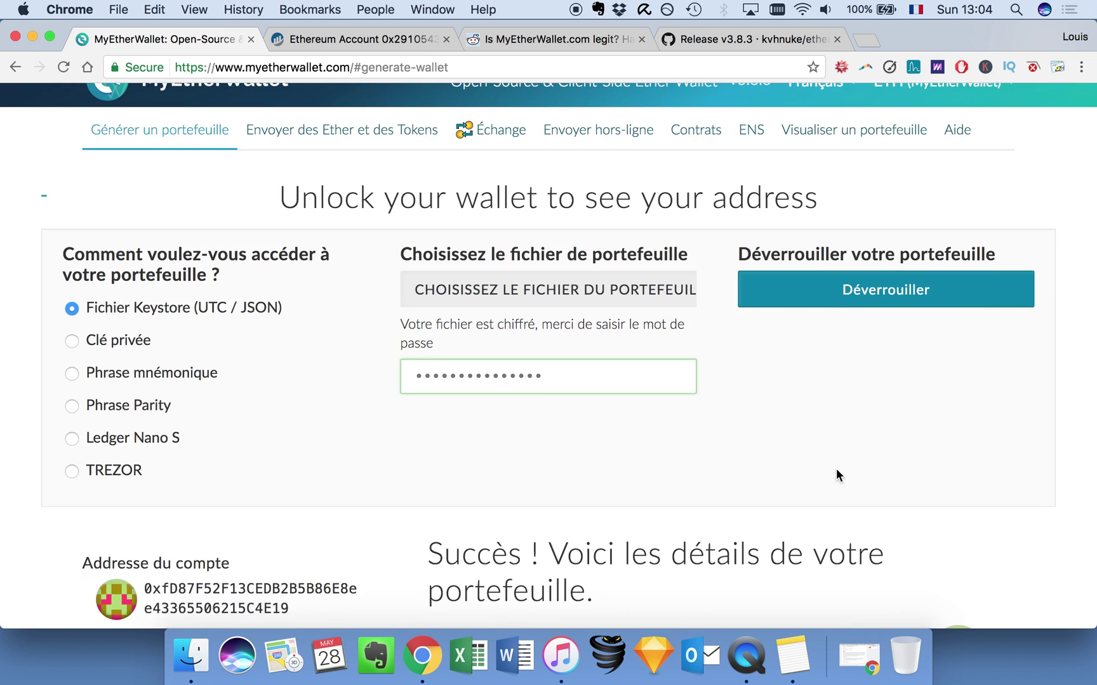
scroll(836, 469, "down", 5)
scroll(837, 468, "down", 9)
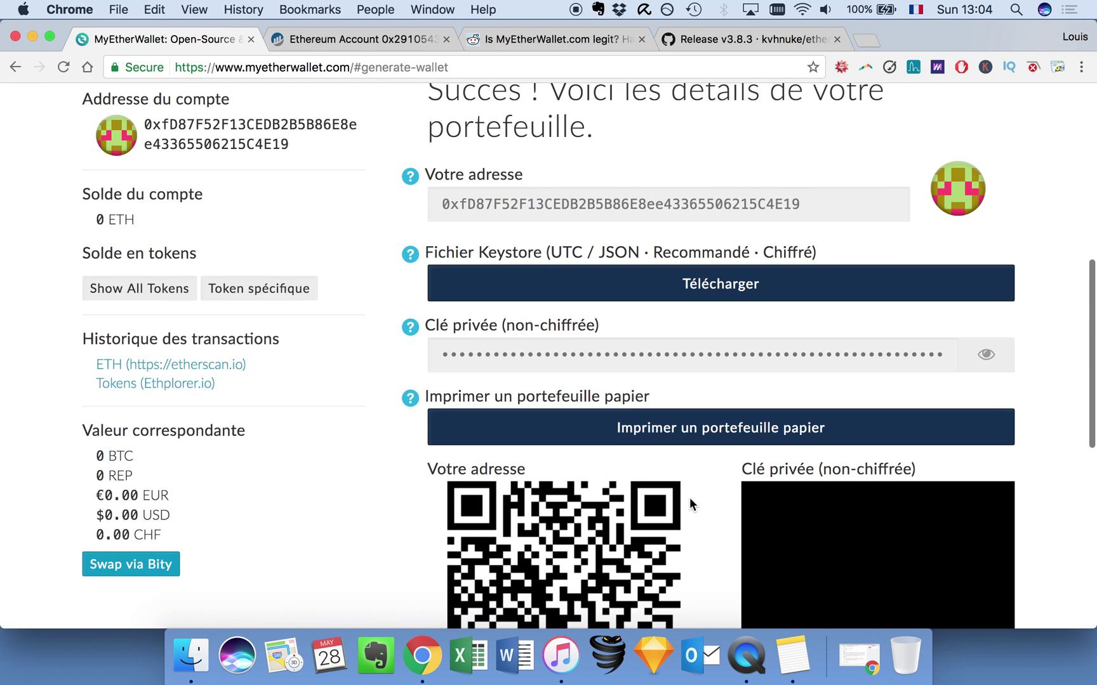
scroll(689, 498, "up", 1)
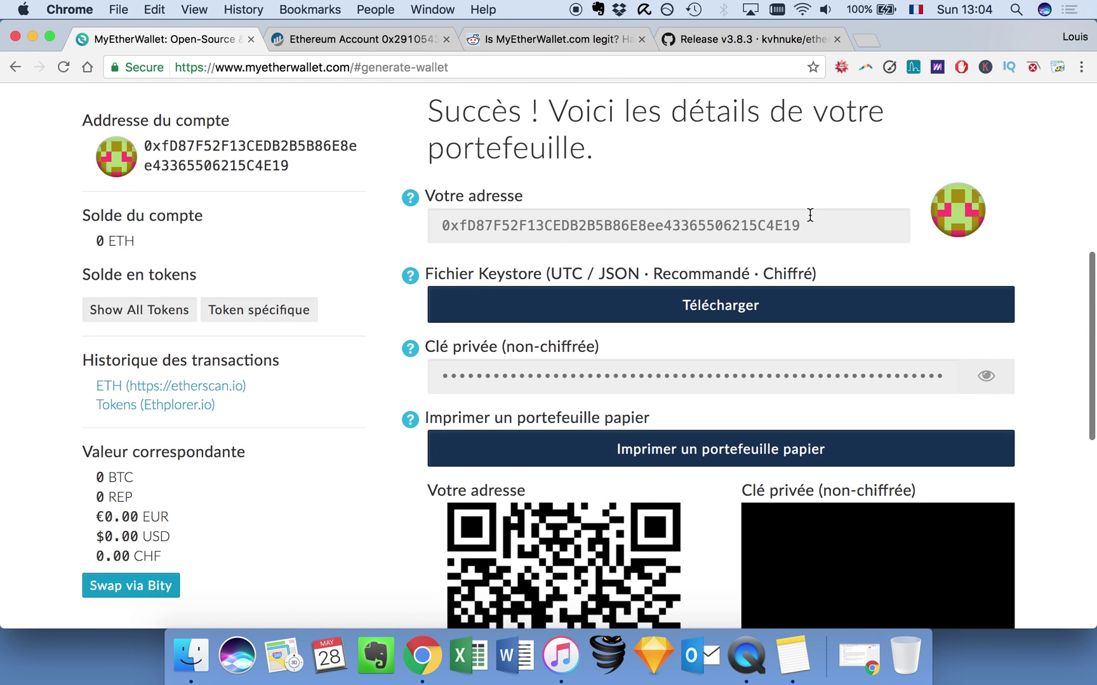
scroll(478, 390, "down", 8)
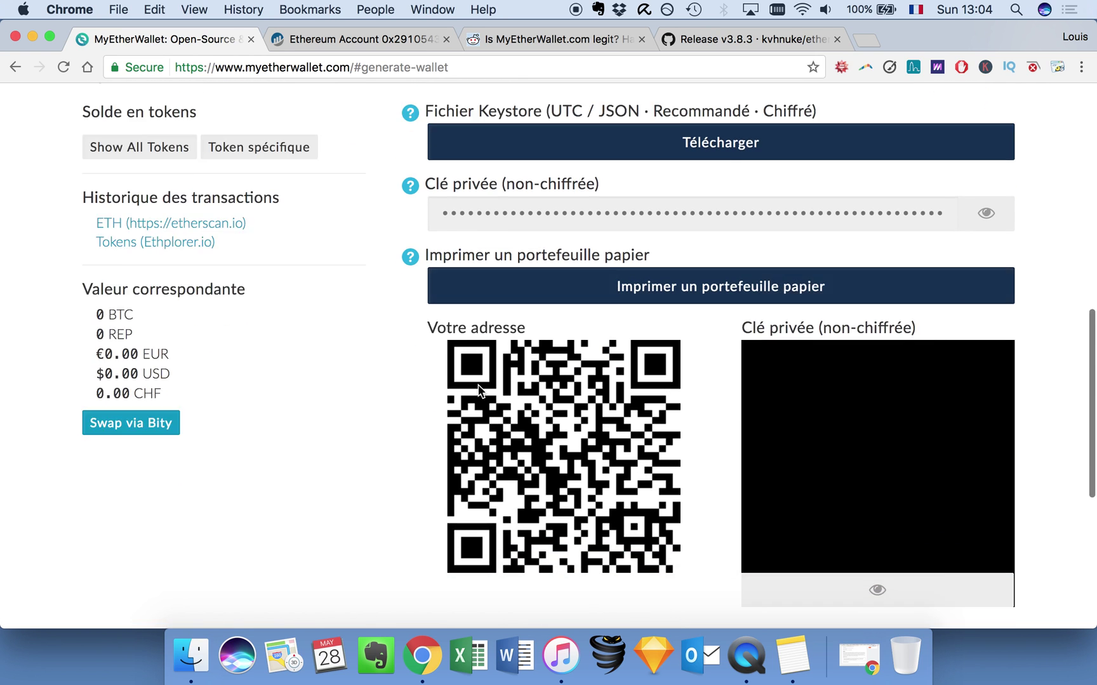
scroll(193, 355, "up", 6)
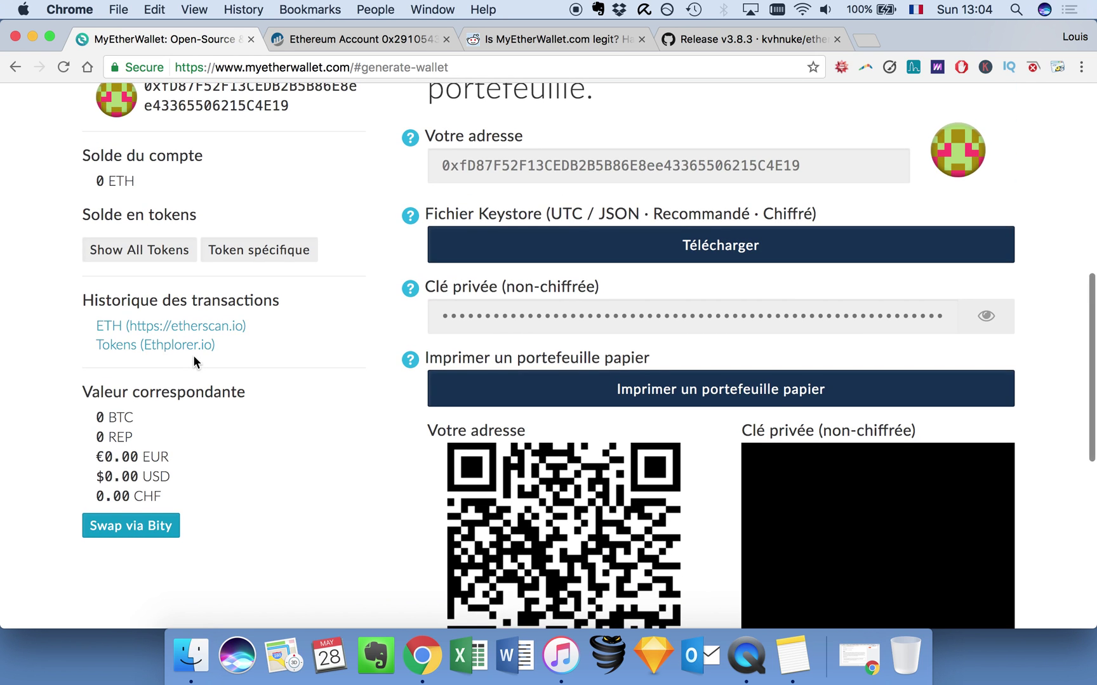
scroll(193, 354, "up", 15)
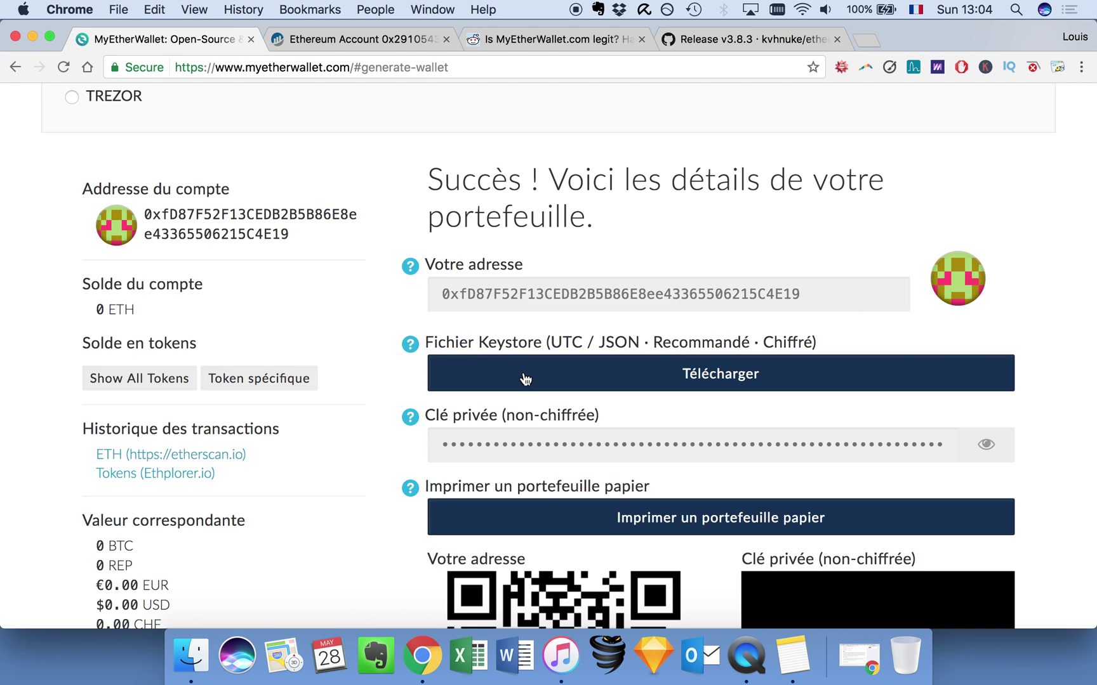
scroll(524, 375, "up", 2)
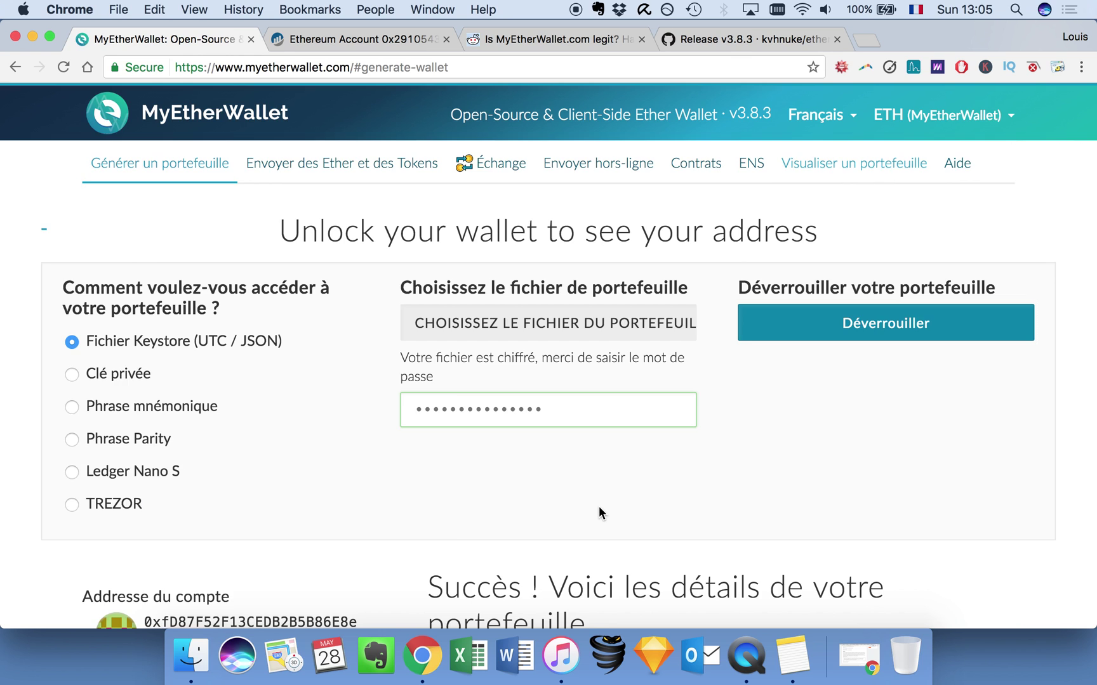
scroll(599, 505, "down", 5)
scroll(630, 433, "down", 5)
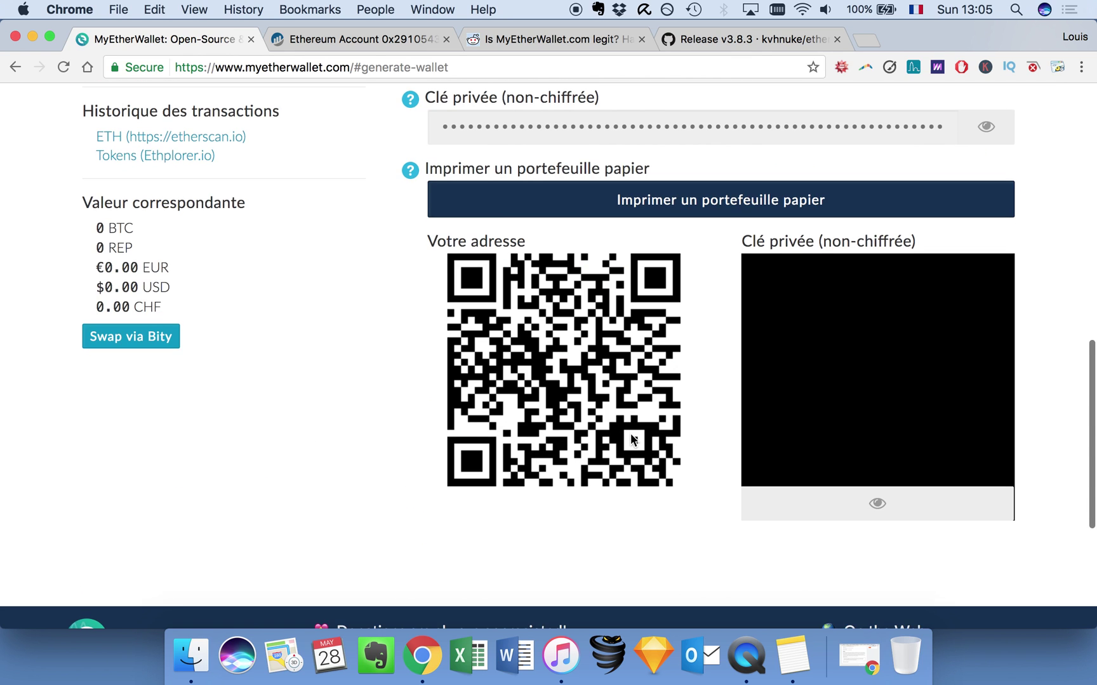
scroll(631, 434, "up", 5)
left_click_drag(87, 246, 164, 251)
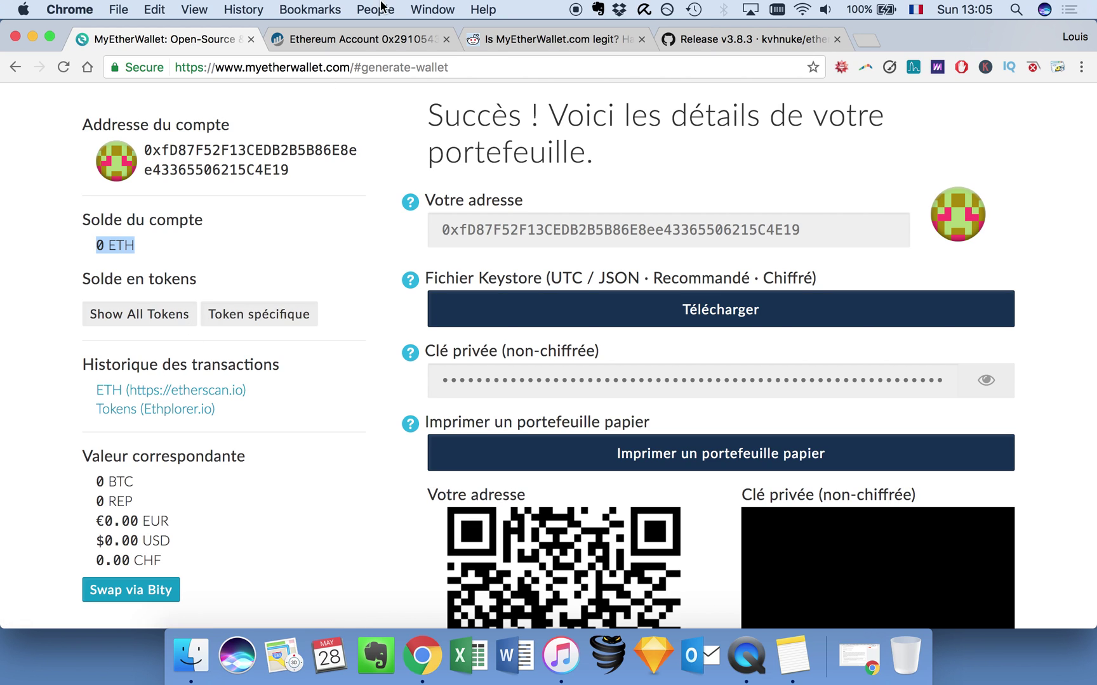
Copy the wallet's address from MyEtherWallet and search for it on Etherscan.
left_click(344, 37)
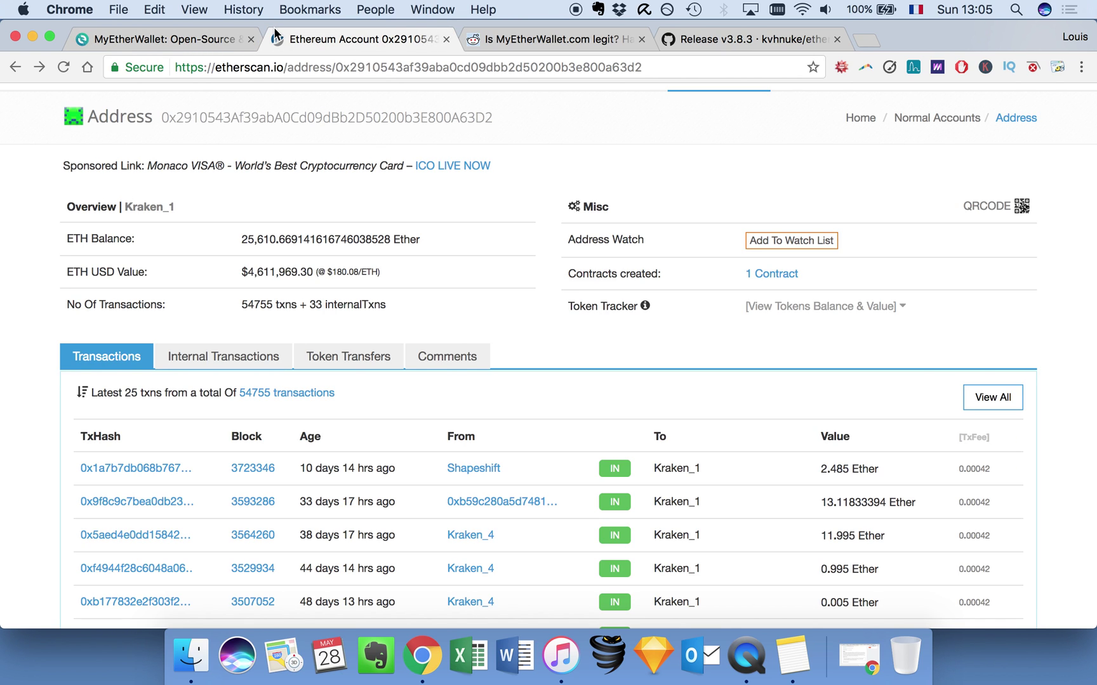
left_click(163, 40)
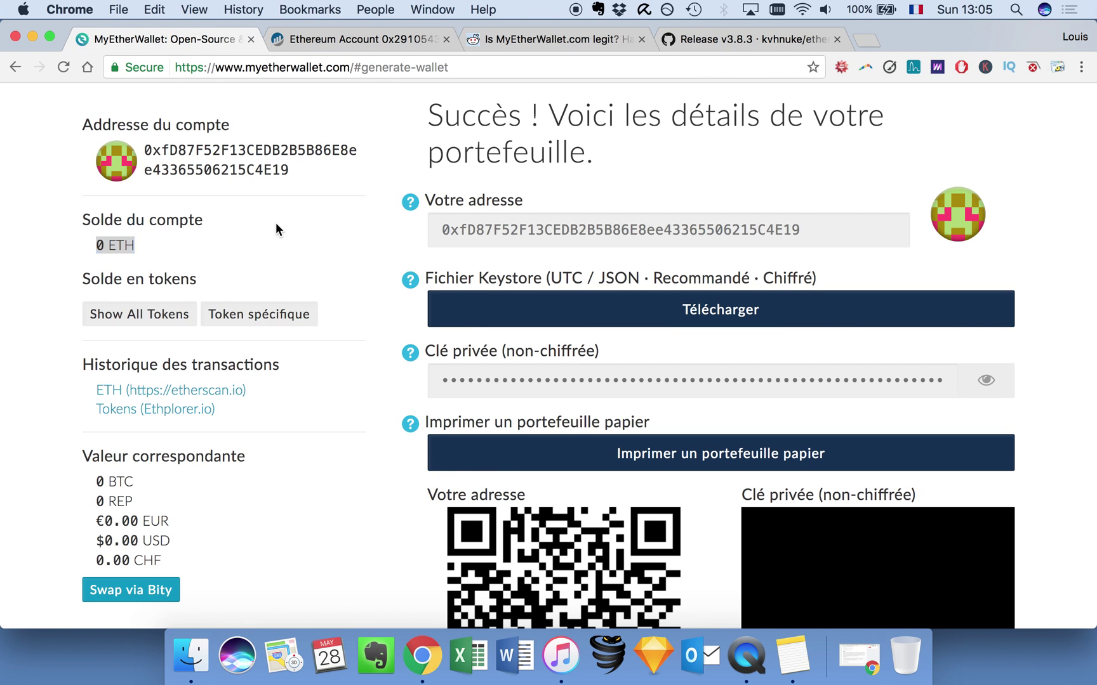
left_click_drag(288, 171, 148, 145)
key("super+c")
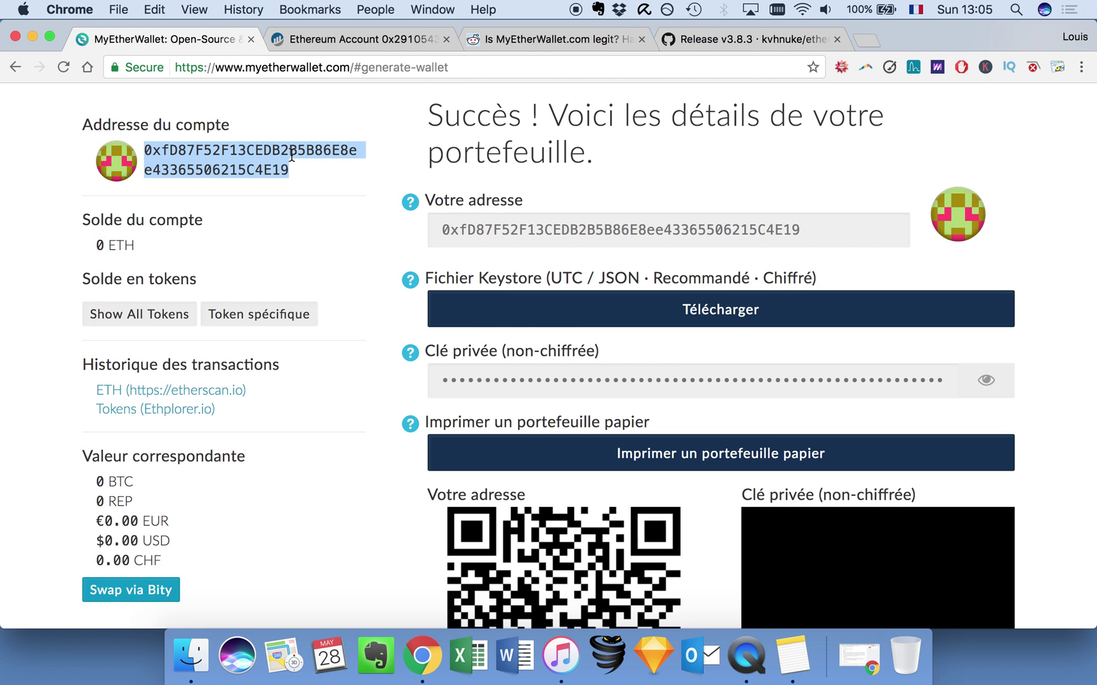
left_click(368, 40)
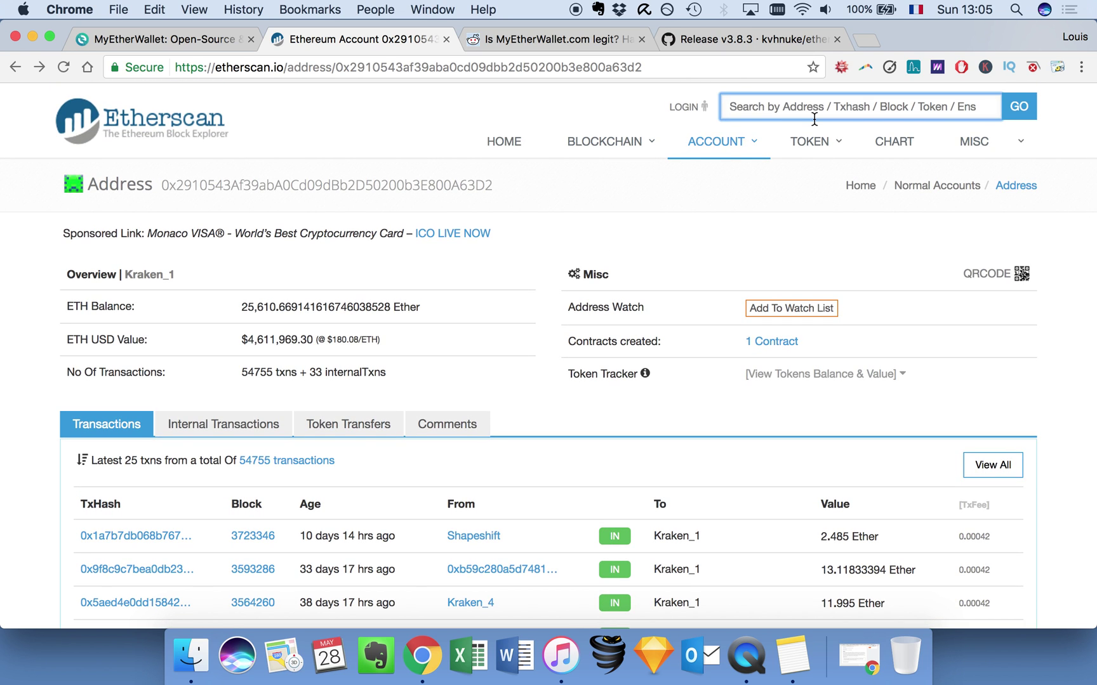
type("v")
key("BackSpace")
left_click(189, 37)
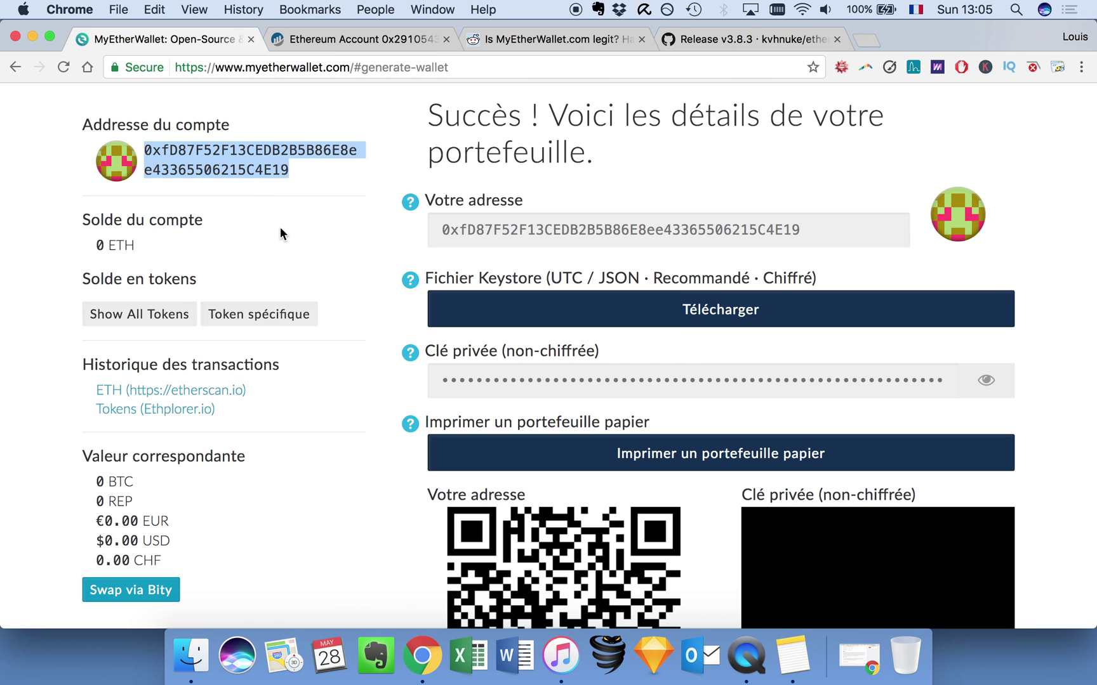
left_click(322, 40)
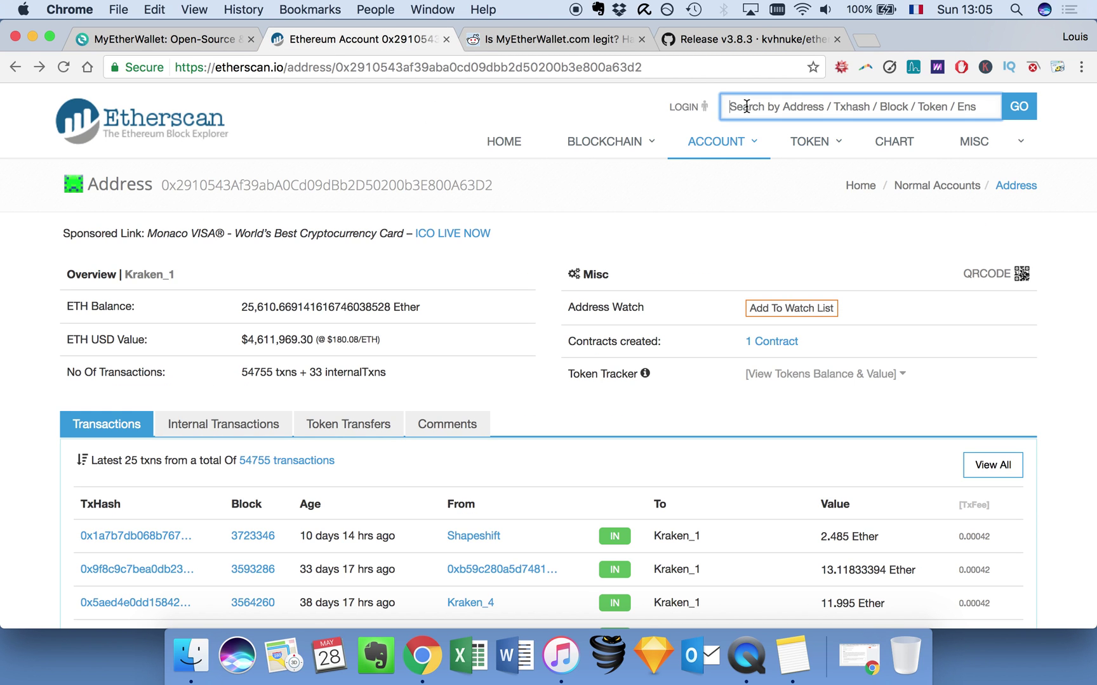
left_click(146, 40)
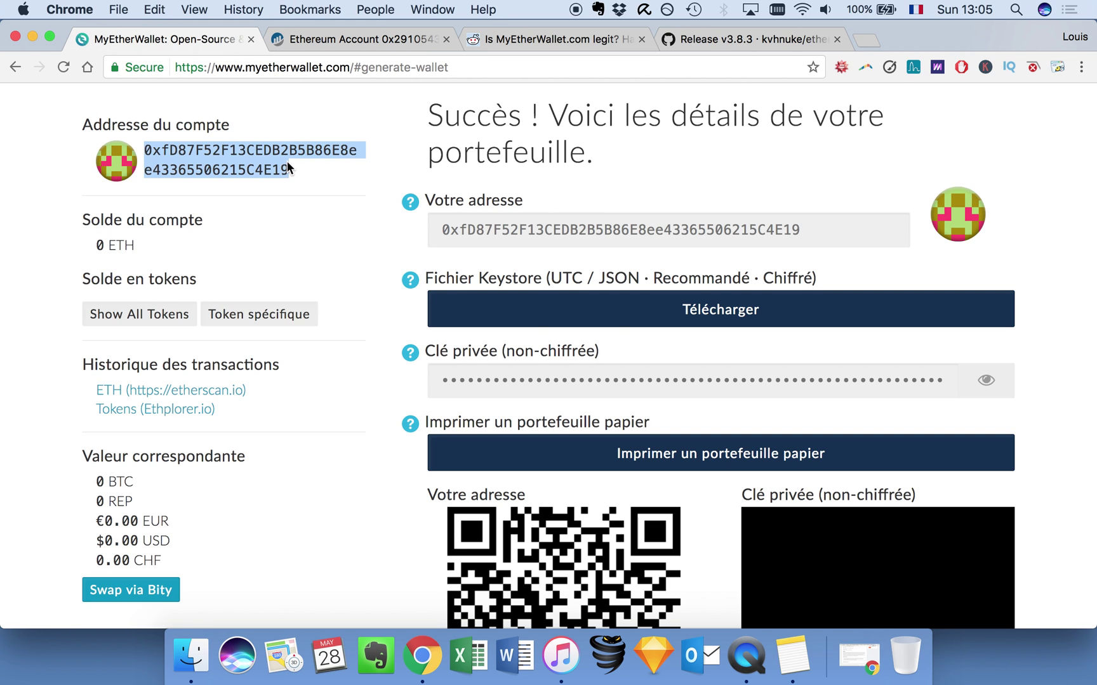
left_click(309, 29)
key("super+v")
key("Return")
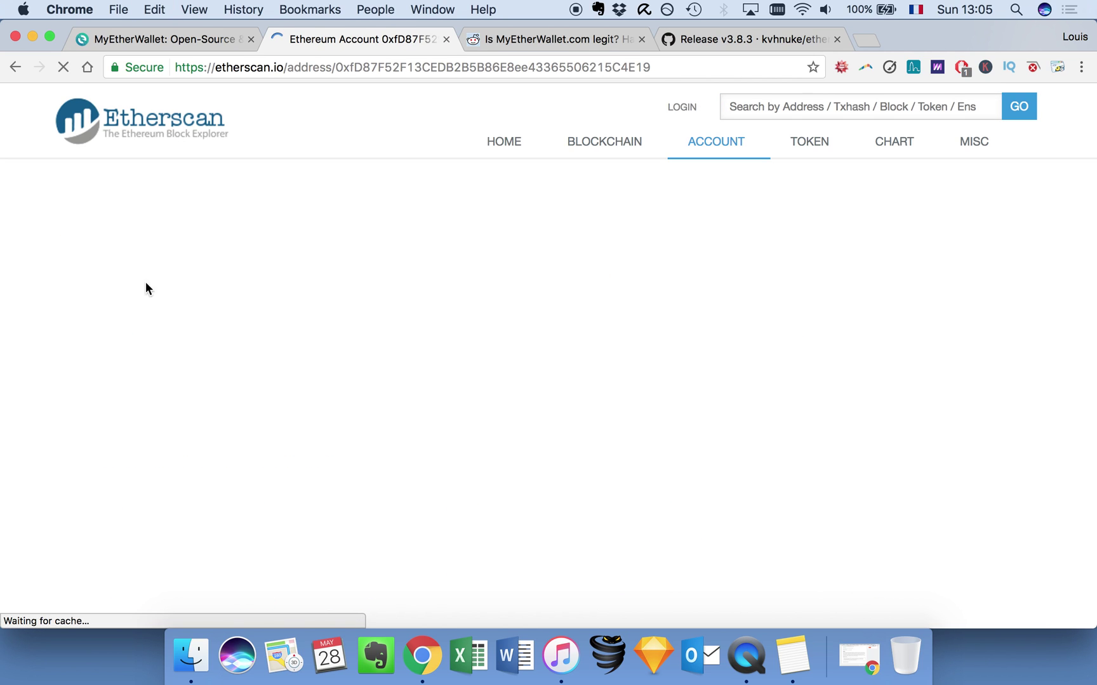
Check the address's 0 Ether balance, $0 value and 0 transactions, then view Comments.
left_click_drag(395, 306, 430, 306)
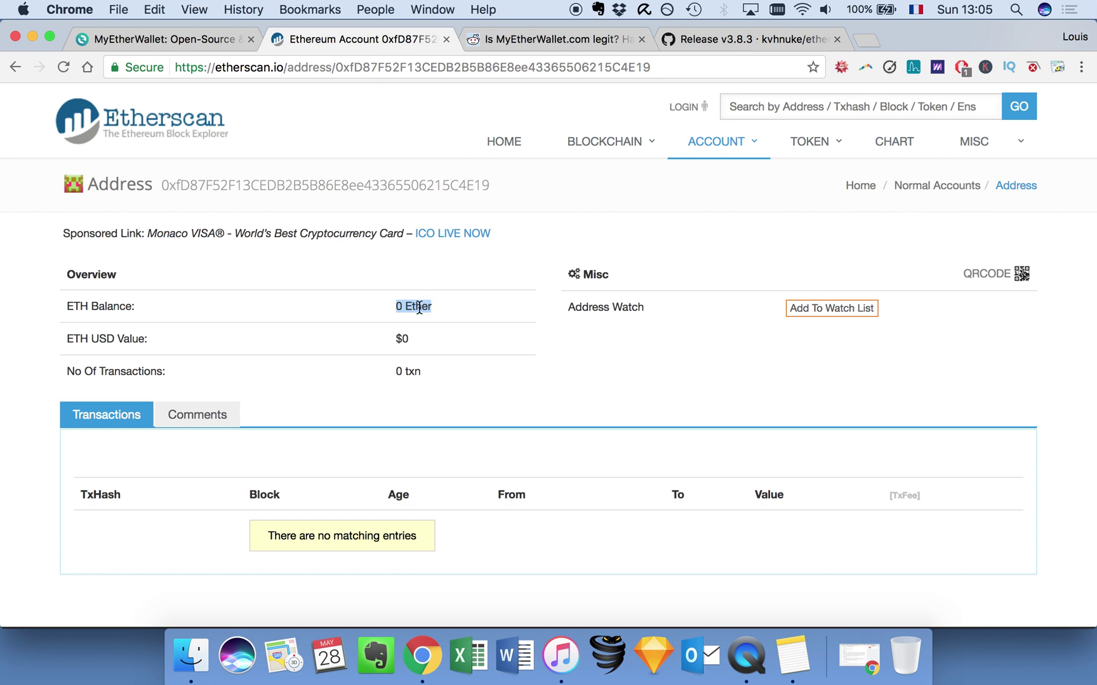
left_click_drag(399, 343, 460, 345)
left_click(444, 332)
left_click(479, 374)
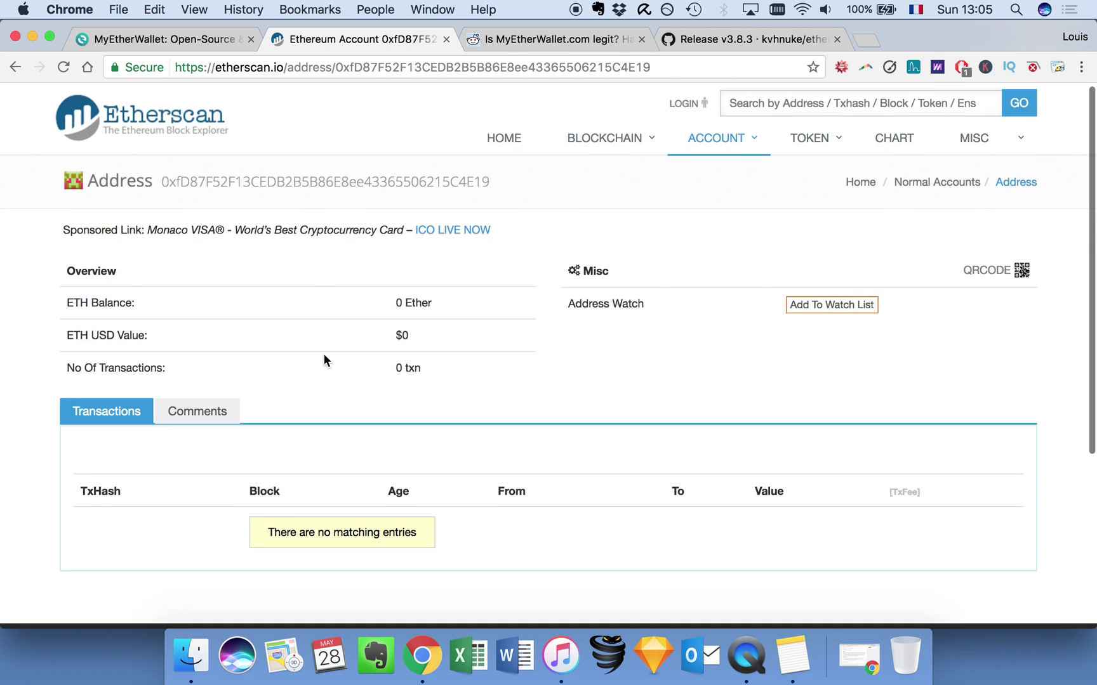
scroll(324, 354, "down", 2)
scroll(398, 303, "up", 1)
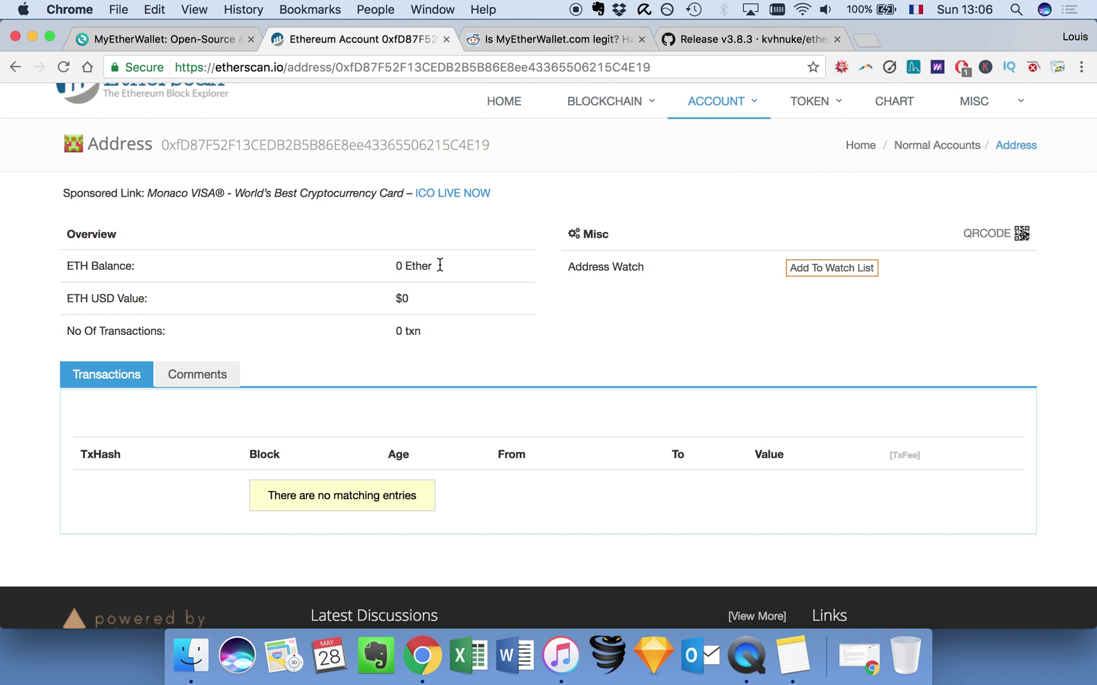
scroll(391, 295, "up", 1)
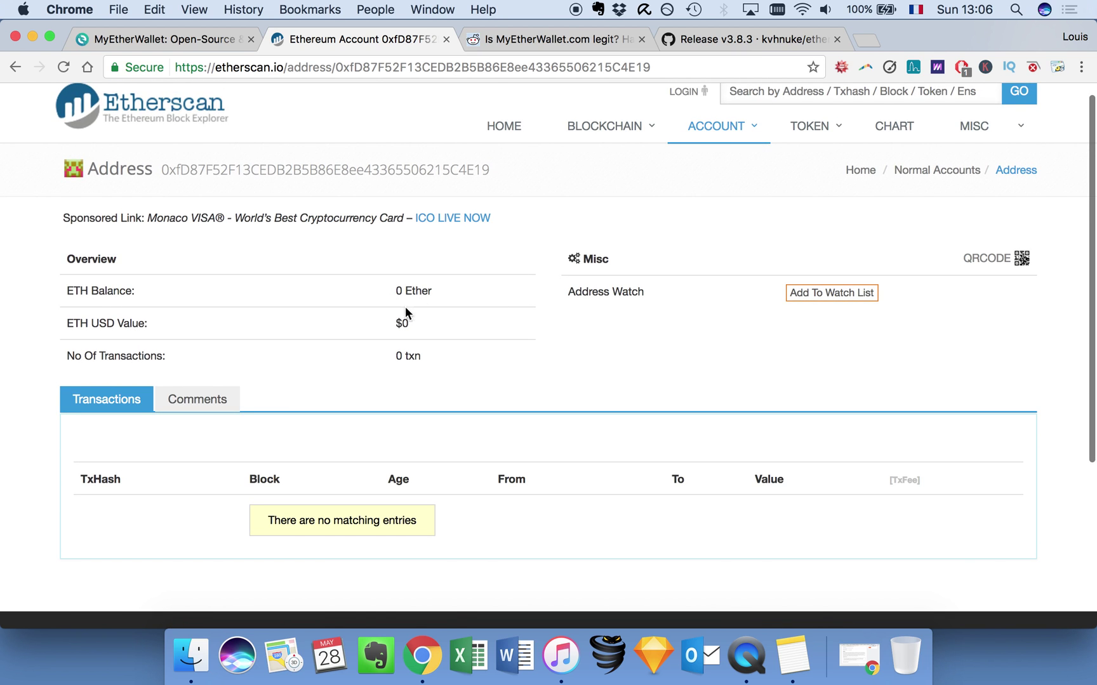
left_click(194, 398)
scroll(355, 342, "up", 1)
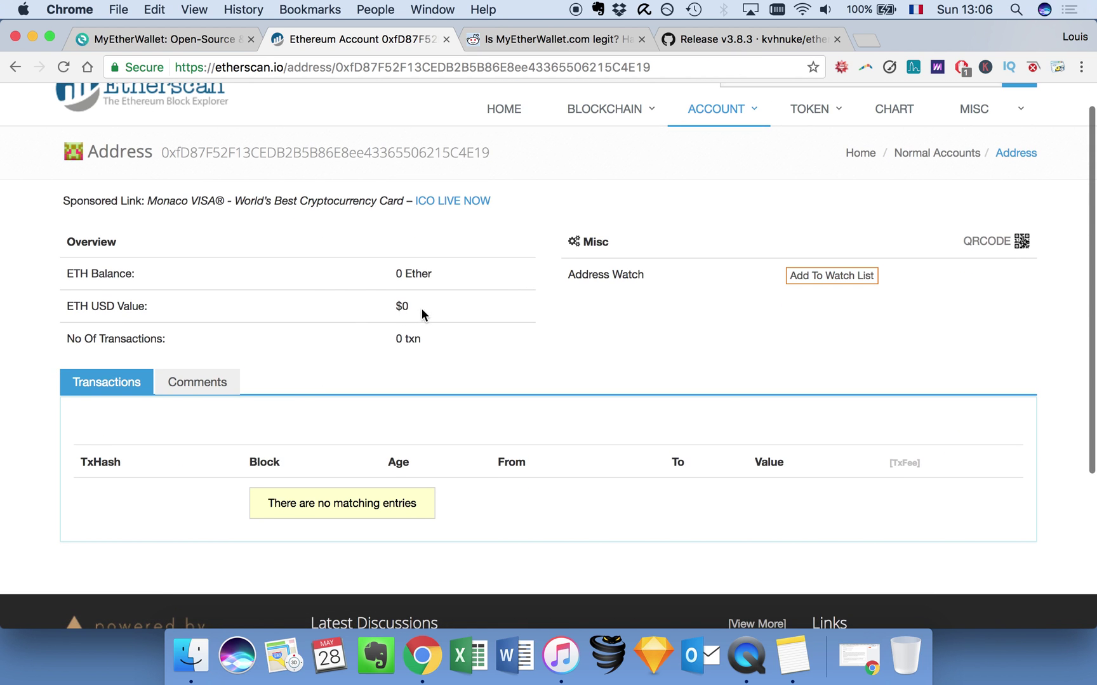
scroll(323, 269, "up", 1)
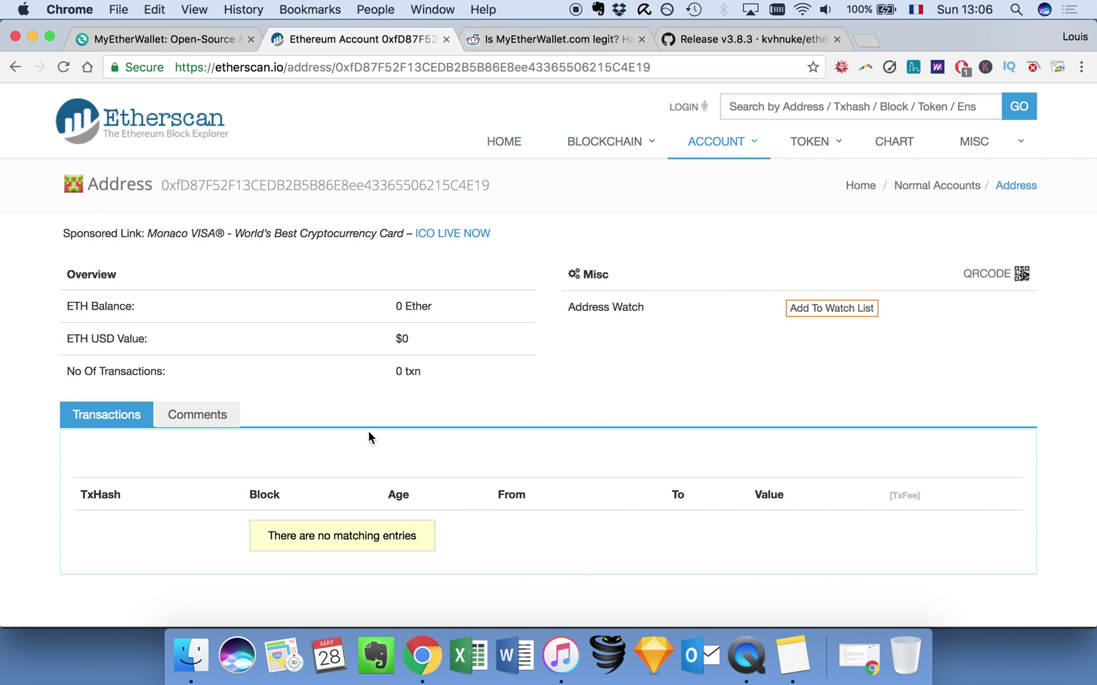
Open Envoyer des Ether et des Tokens and load the new wallet's UTC keystore file.
left_click(186, 41)
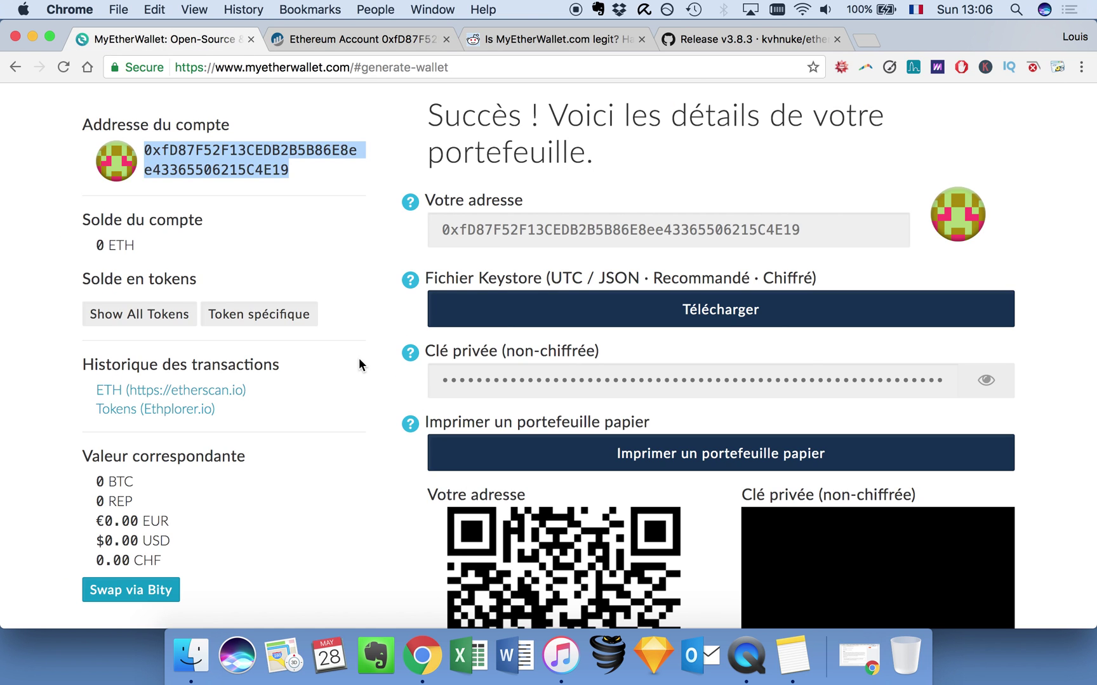
scroll(359, 358, "up", 5)
scroll(330, 266, "down", 1)
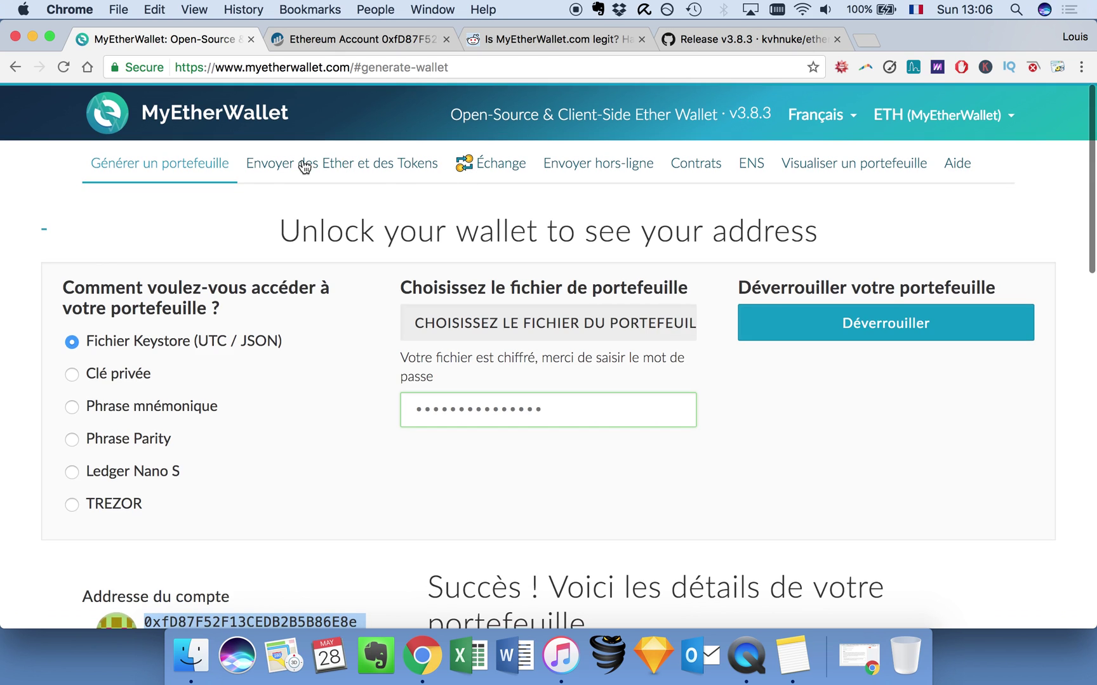
left_click(293, 164)
left_click(93, 339)
left_click(528, 353)
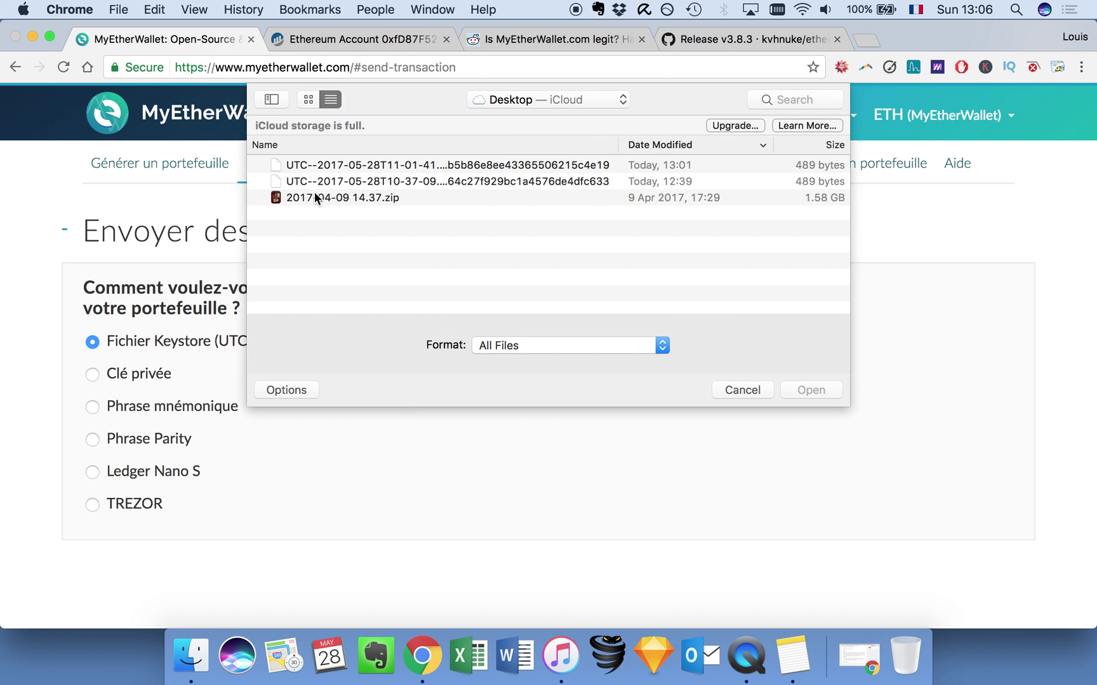
left_click(320, 177)
left_click(494, 166)
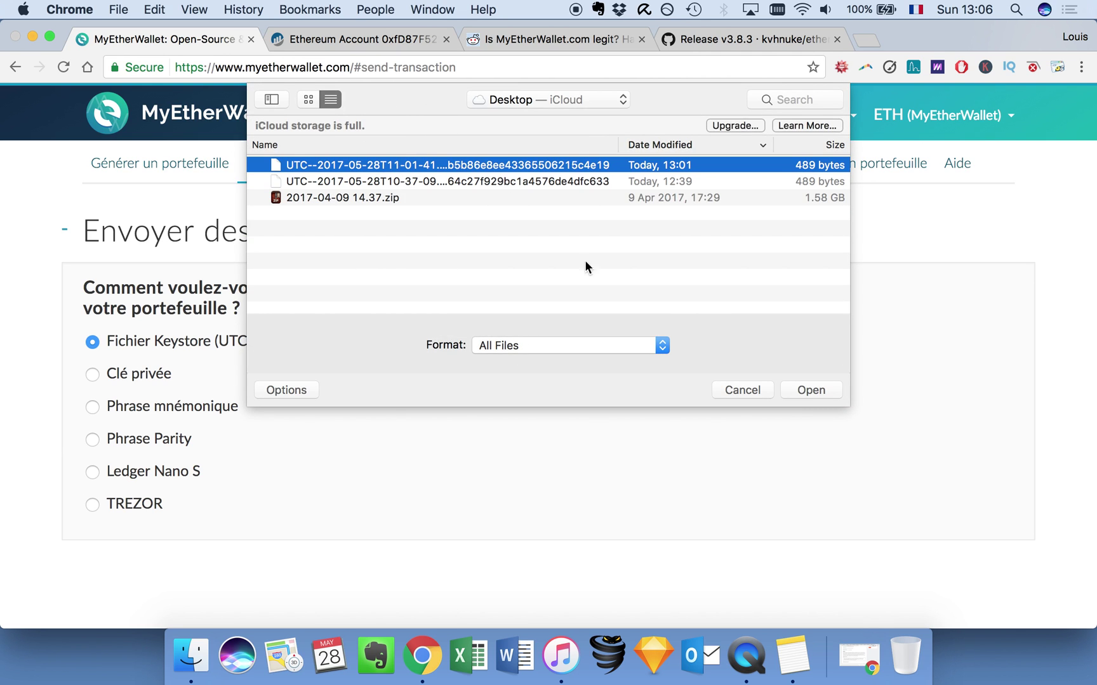
left_click(811, 389)
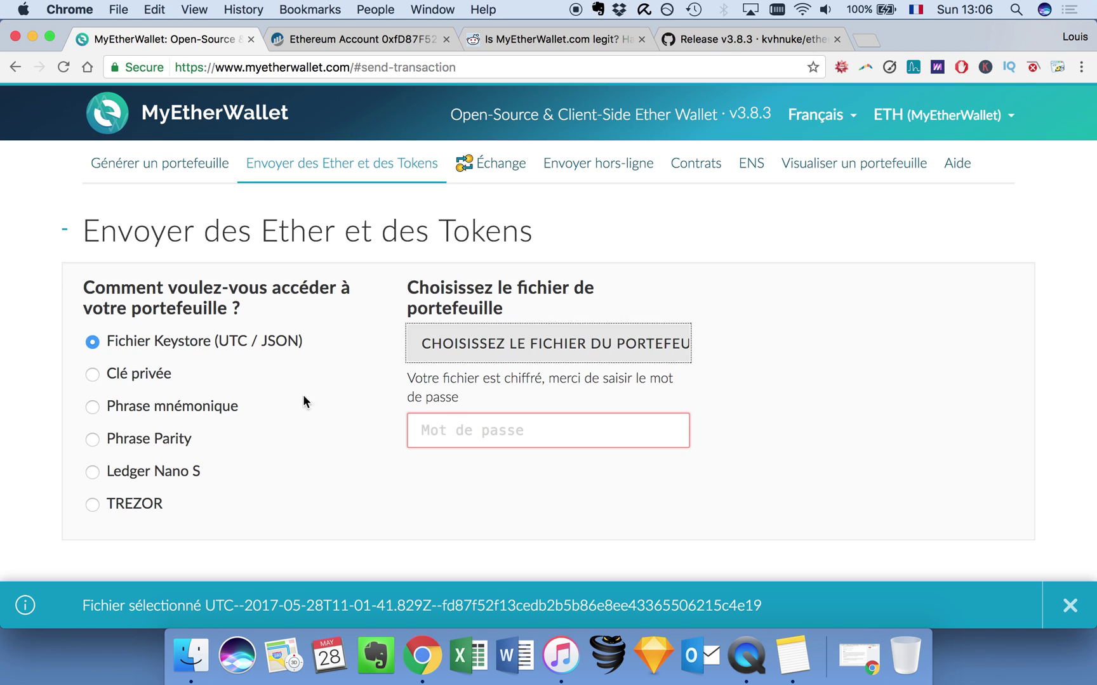
Enter the wallet password and unlock the wallet with Déverrouiller.
left_click(475, 442)
type("****")
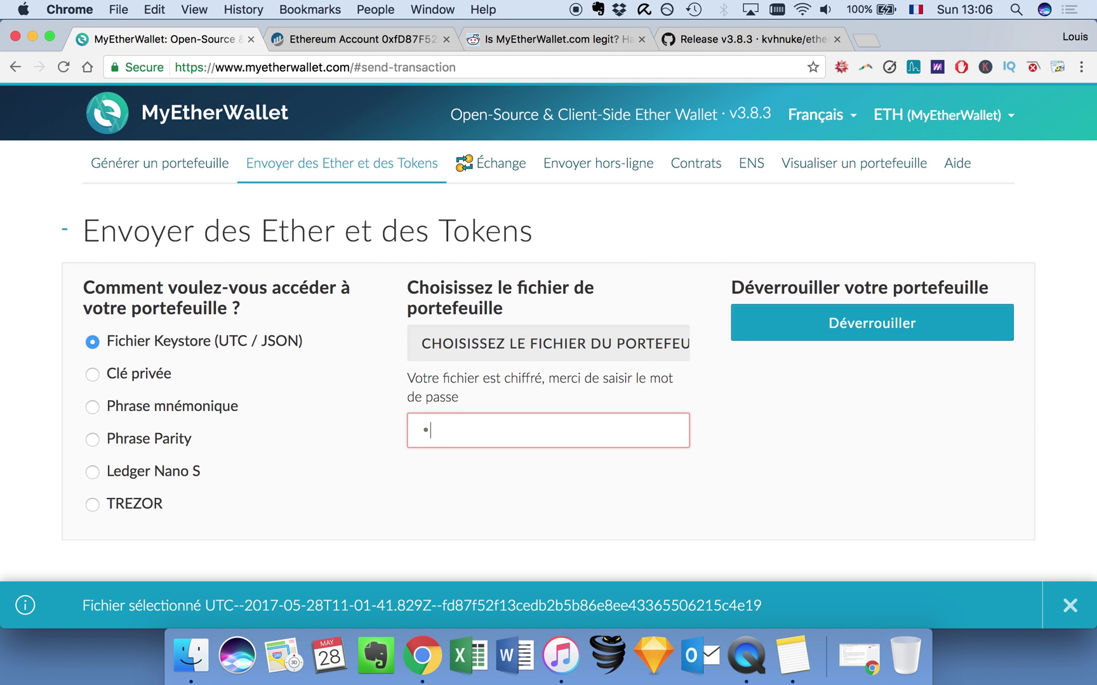
type("*")
key("BackSpace")
key("BackSpace")
key("BackSpace")
key("BackSpace")
type("***************")
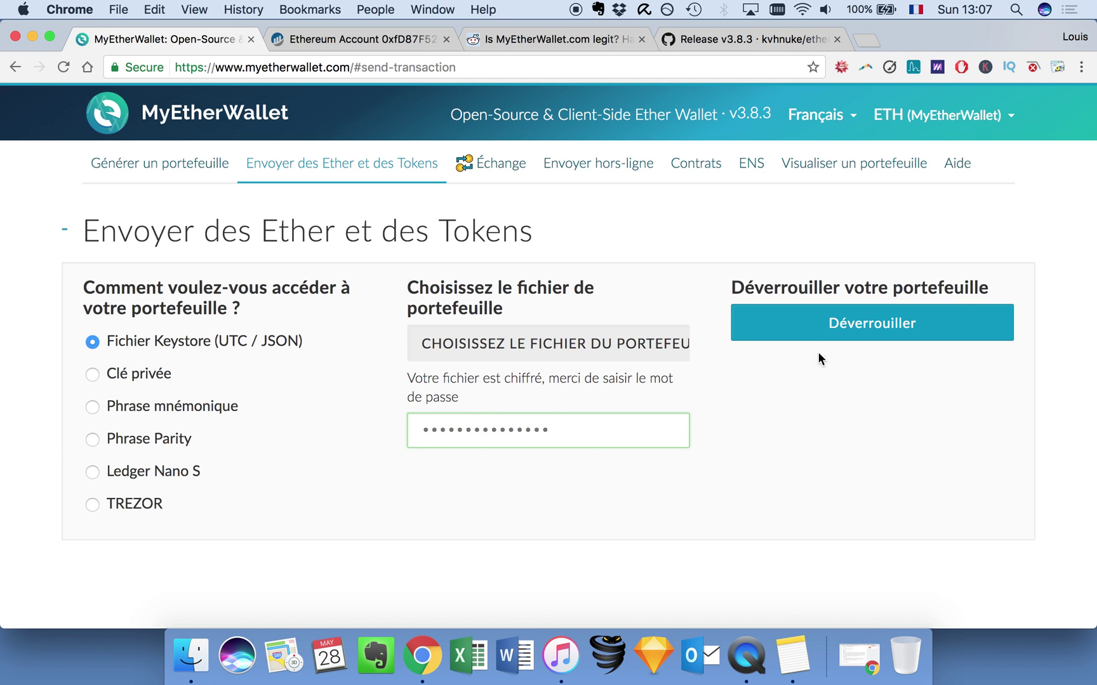
left_click(810, 335)
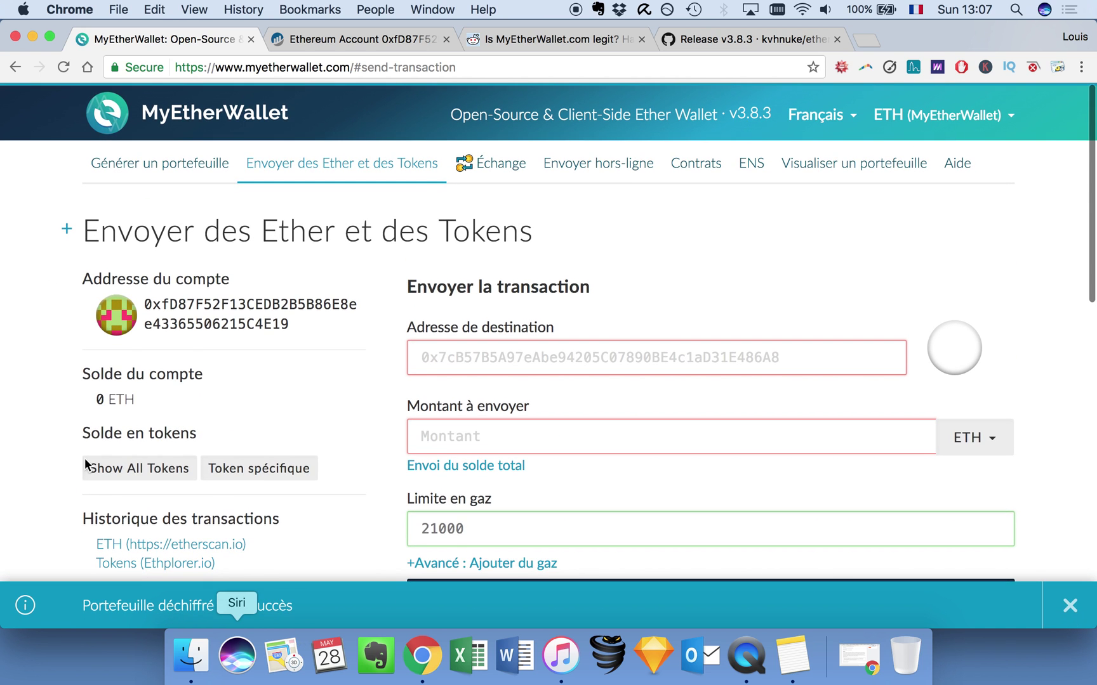
Inspect the send form's amount field and 21000 gas limit field.
scroll(87, 453, "down", 2)
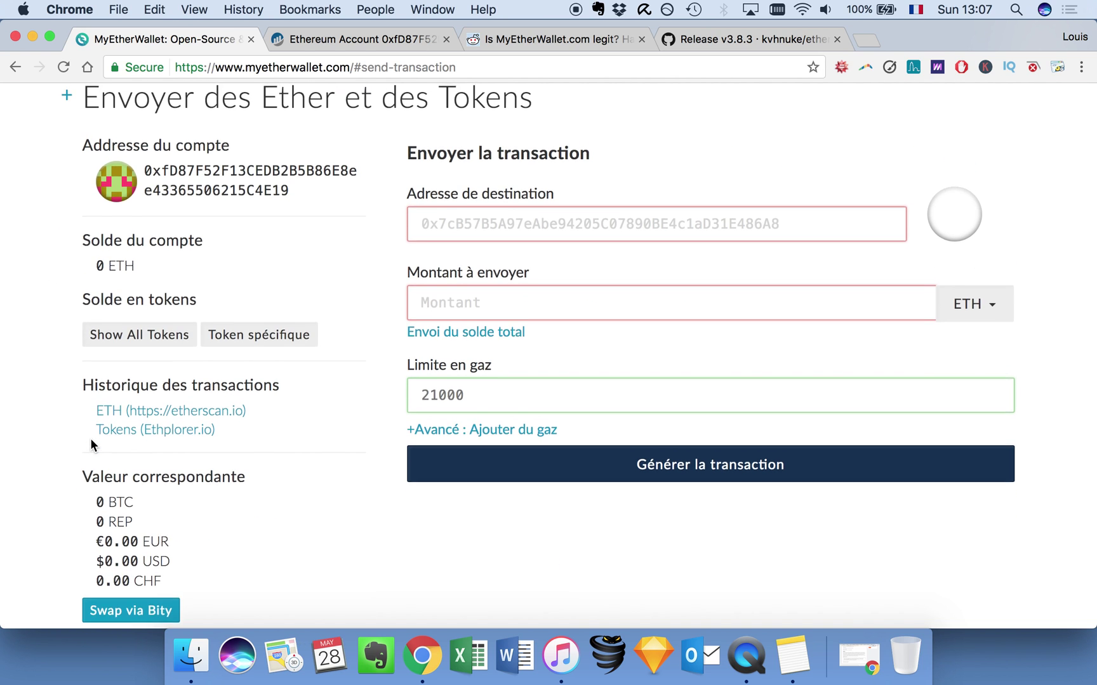
scroll(91, 440, "up", 1)
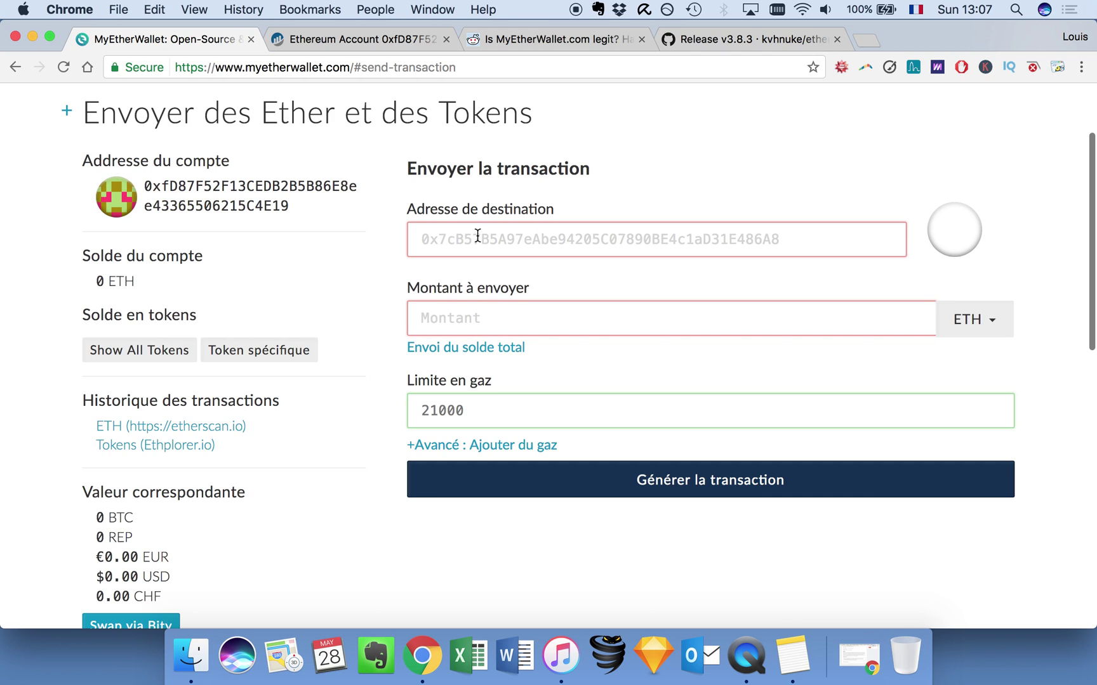
left_click(495, 311)
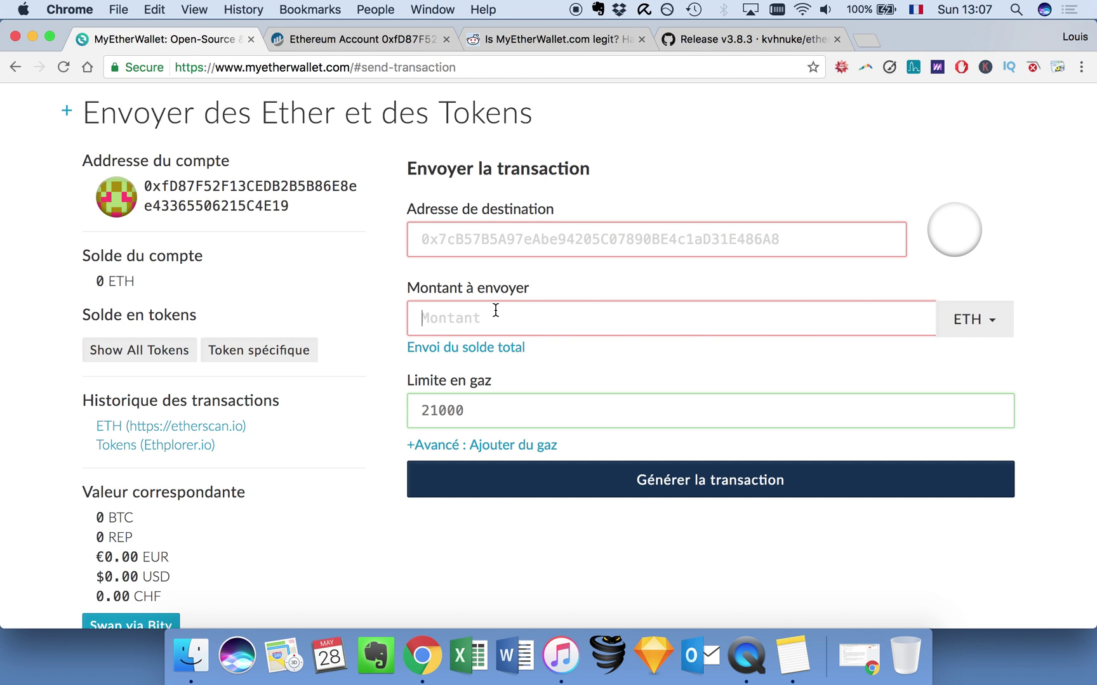
left_click(506, 406)
scroll(372, 396, "down", 2)
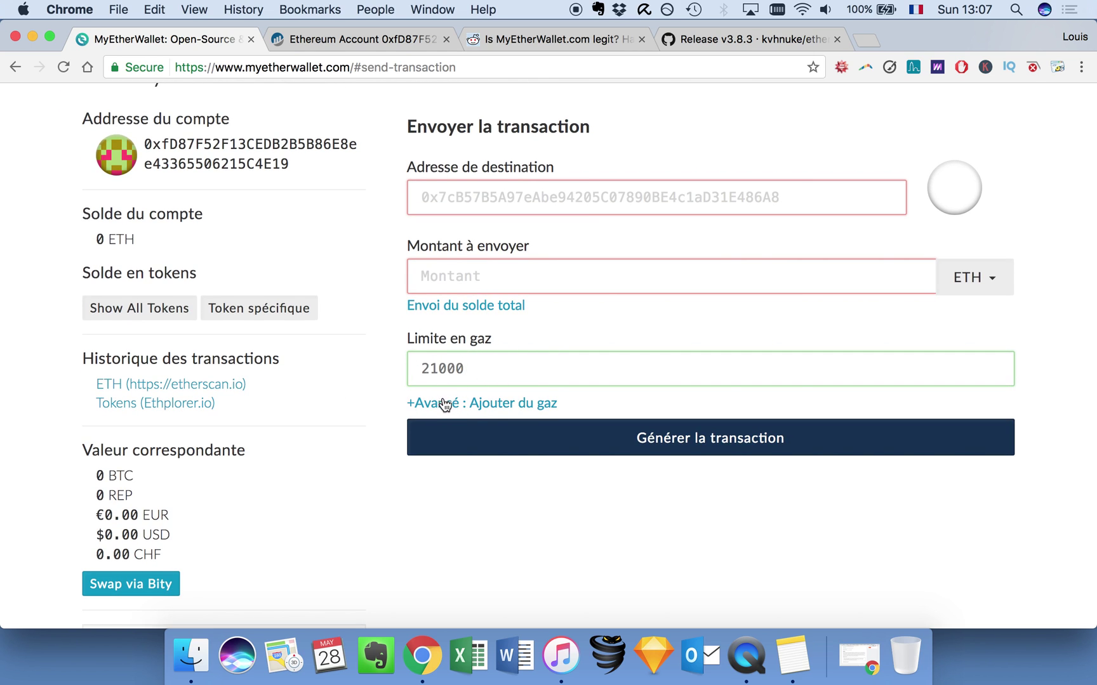
Show the Données field via '+Avancé : Ajouter du gaz' and inspect the 21000 gas limit.
left_click(415, 403)
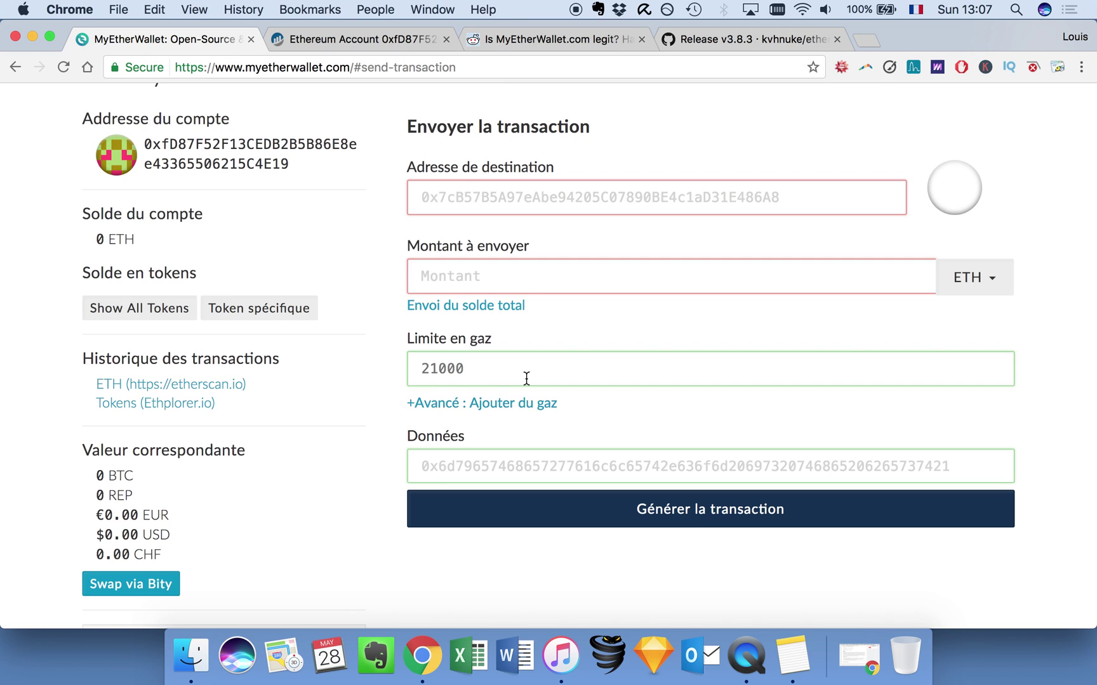
left_click(477, 372)
left_click_drag(475, 369, 423, 368)
left_click(454, 467)
scroll(422, 454, "up", 1)
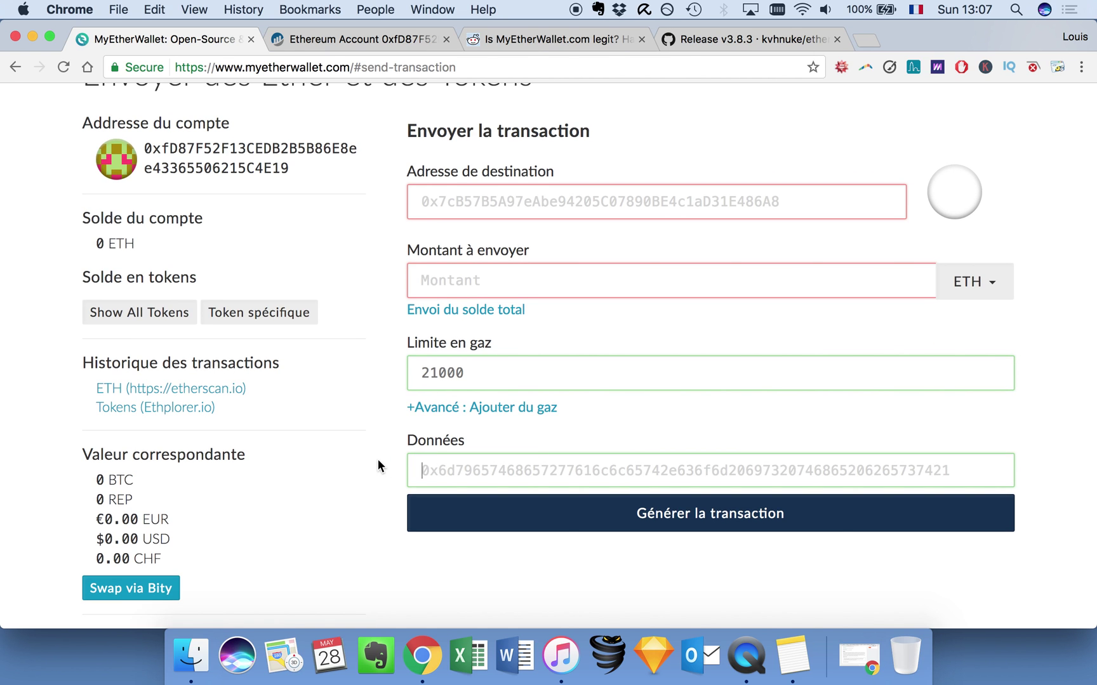
scroll(378, 460, "down", 4)
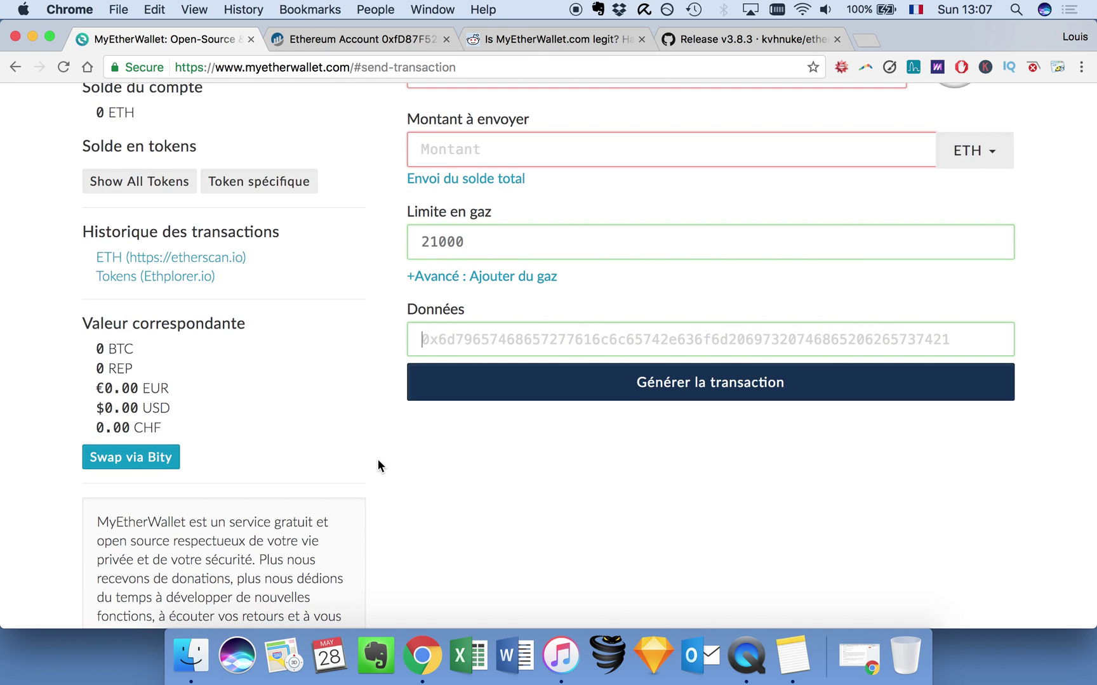
scroll(378, 459, "up", 1)
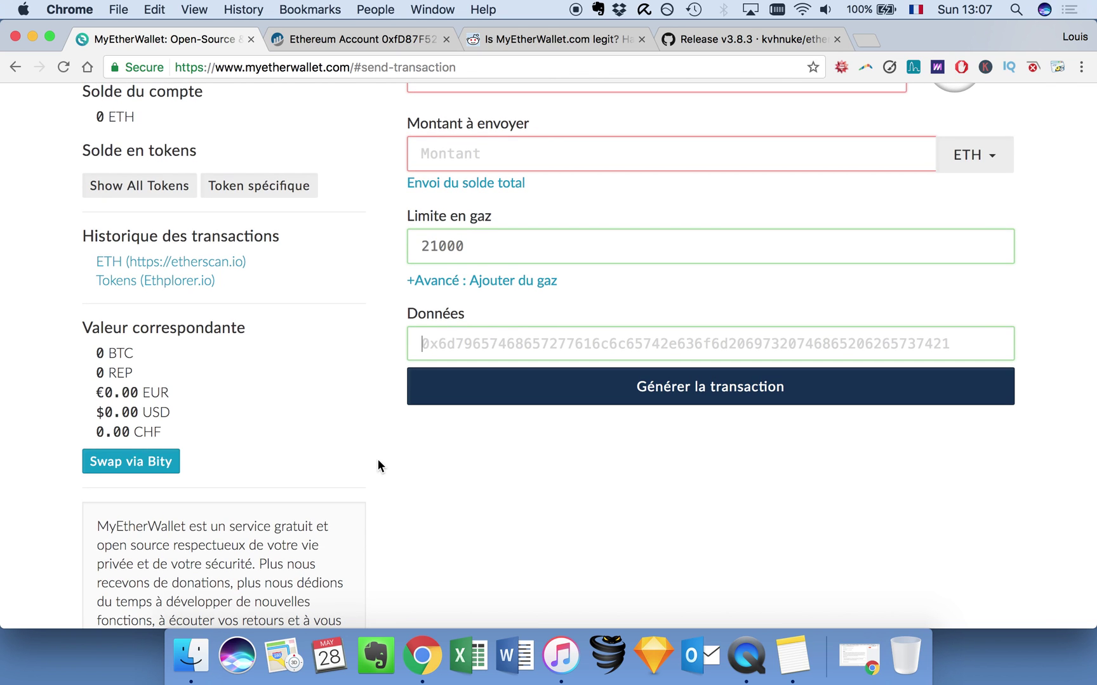
scroll(378, 465, "up", 3)
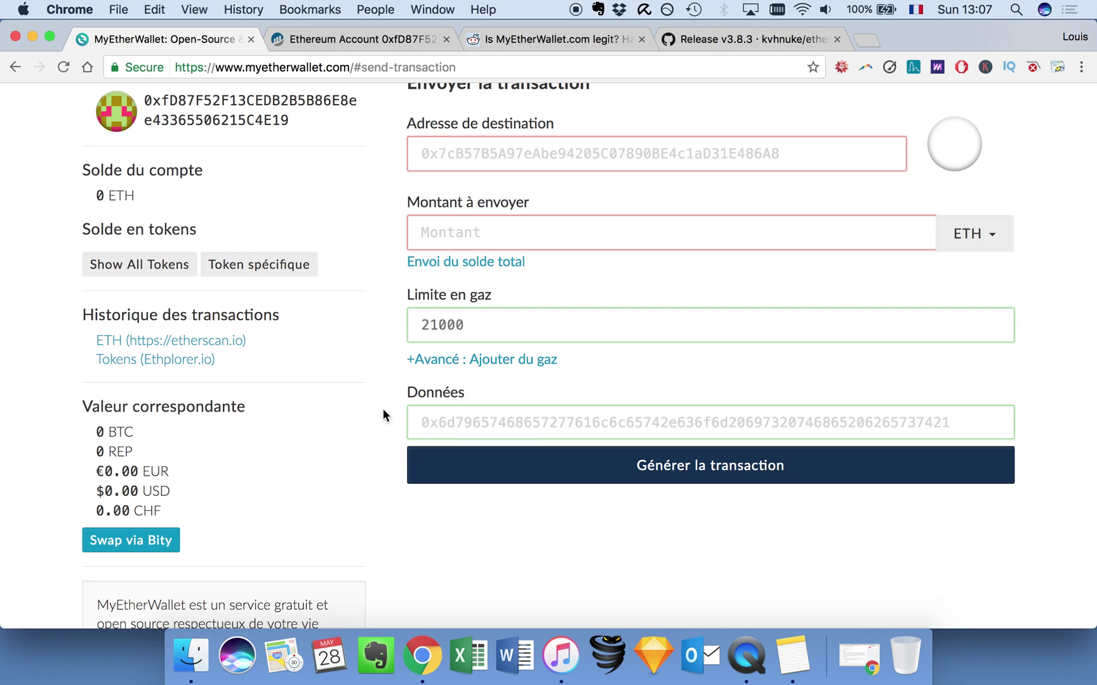
scroll(514, 381, "up", 5)
scroll(485, 470, "down", 2)
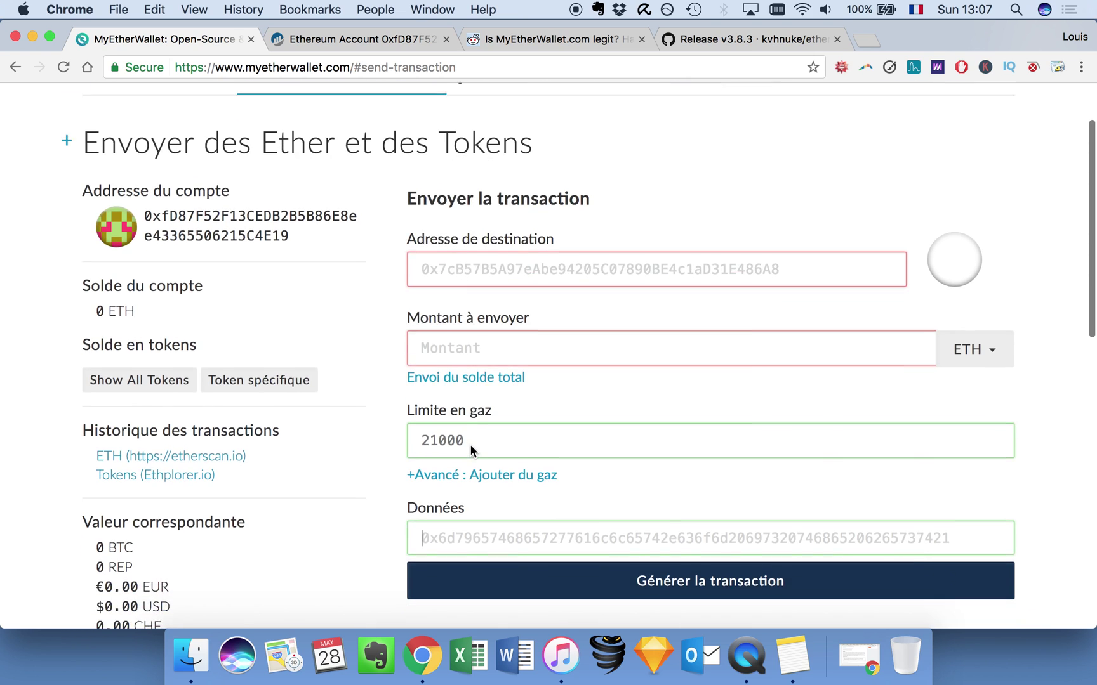
scroll(511, 411, "down", 2)
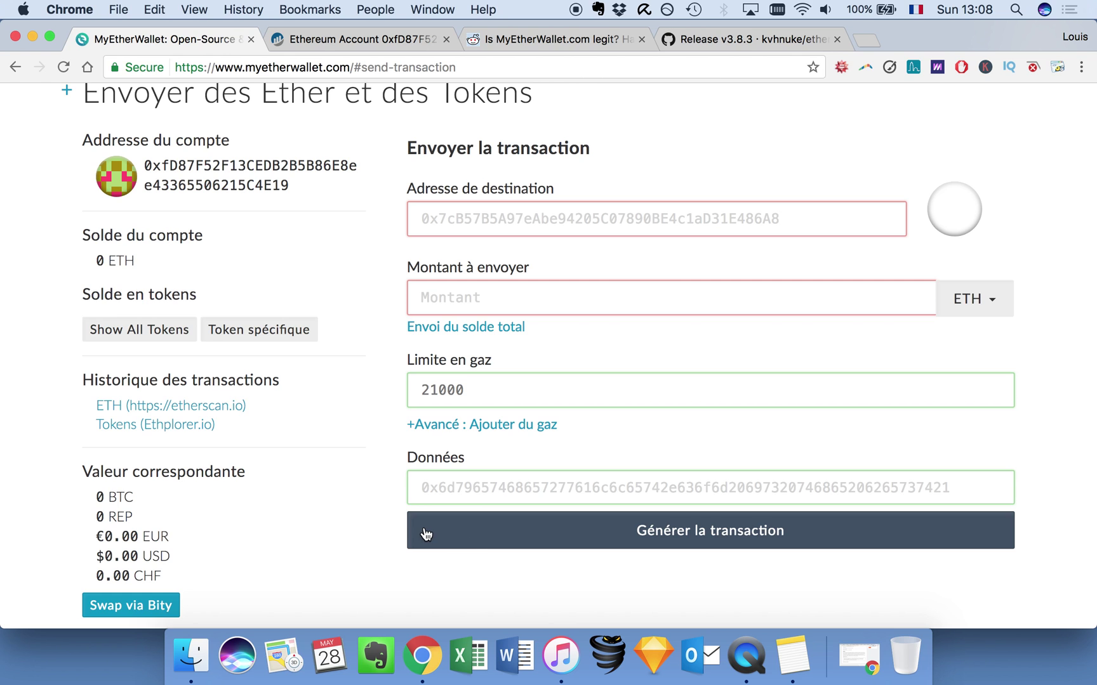
scroll(405, 498, "up", 3)
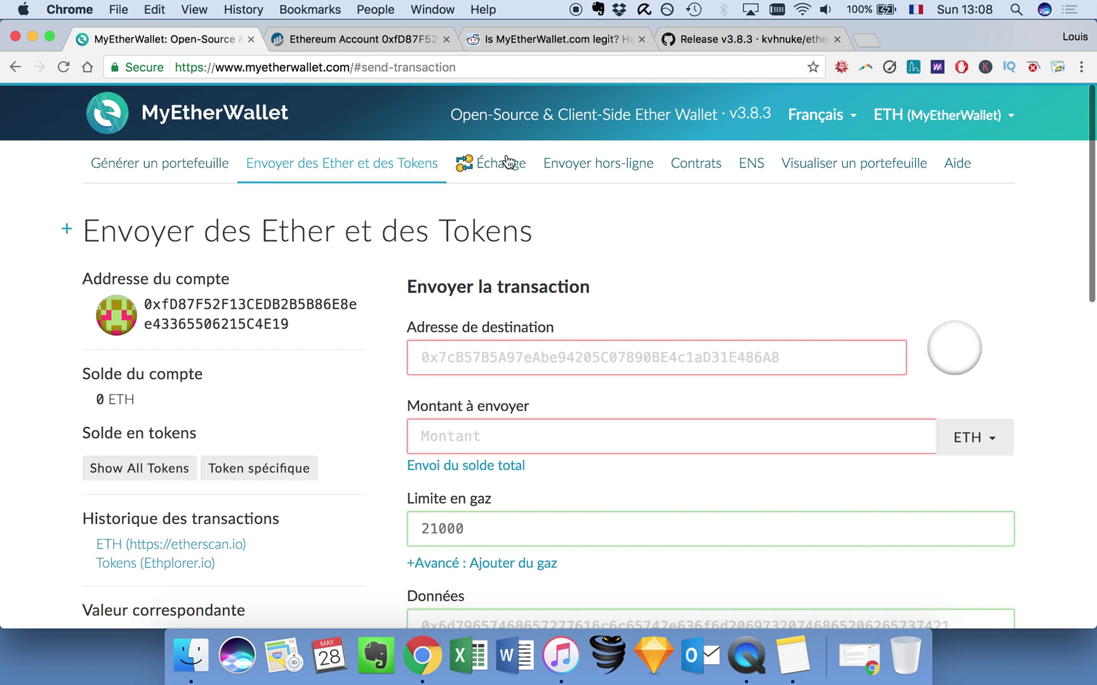
Glance at the Échange page, then go to the Envoyer hors-ligne page.
left_click(505, 162)
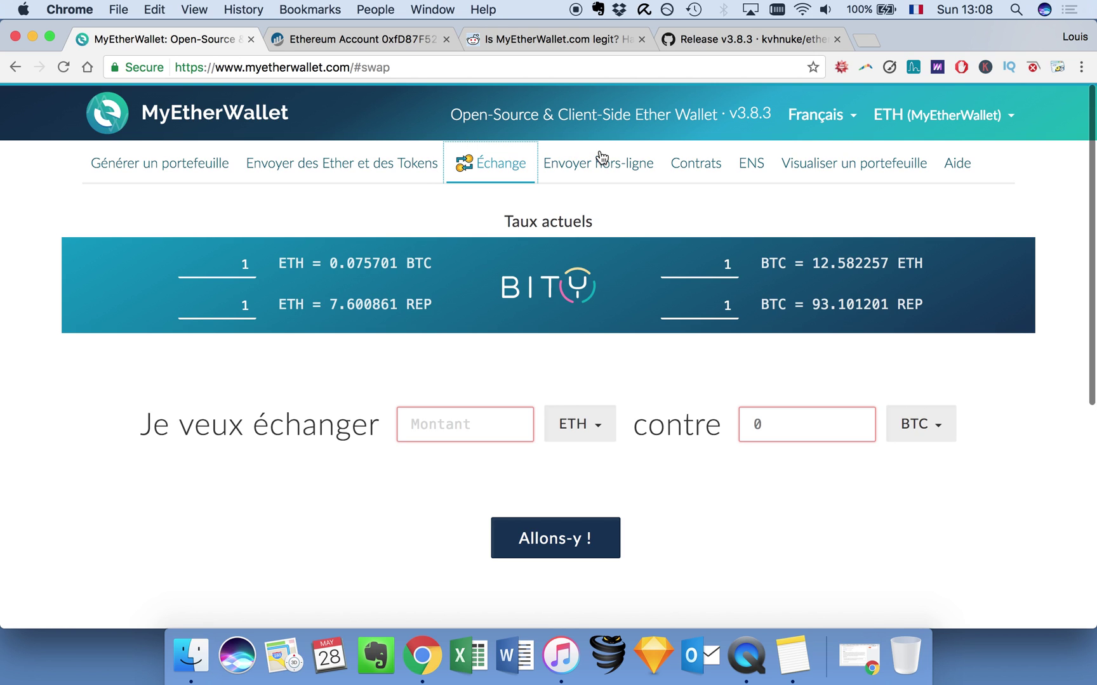
left_click(613, 172)
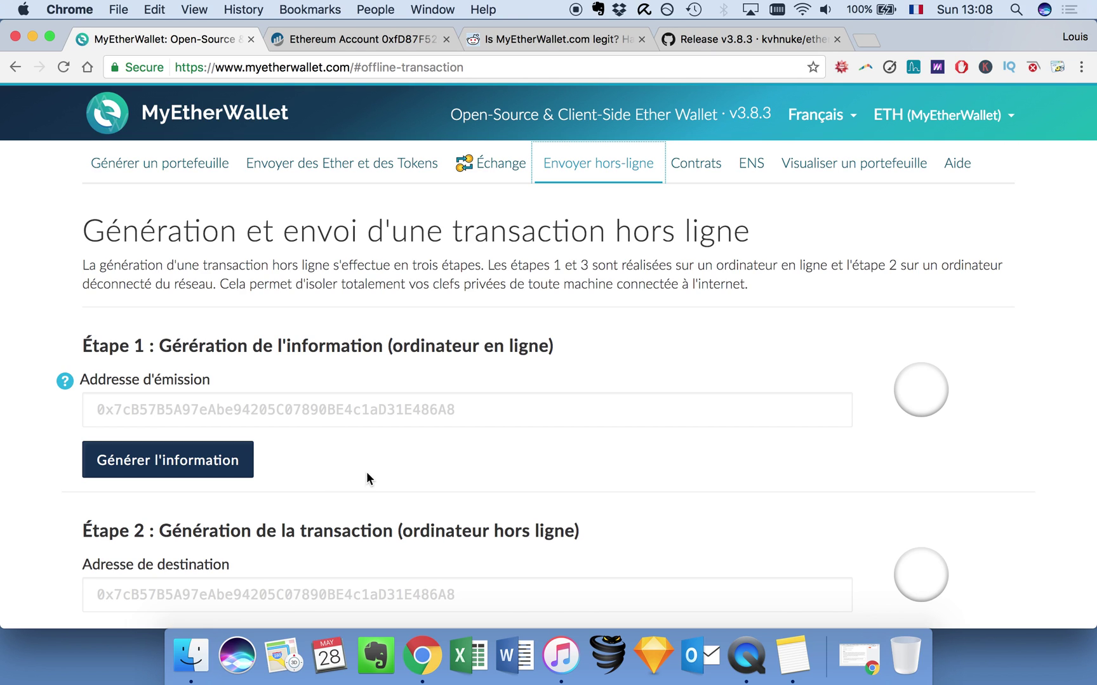
Review Étape 1 of the offline send page, starting with the sending address field.
left_click(309, 414)
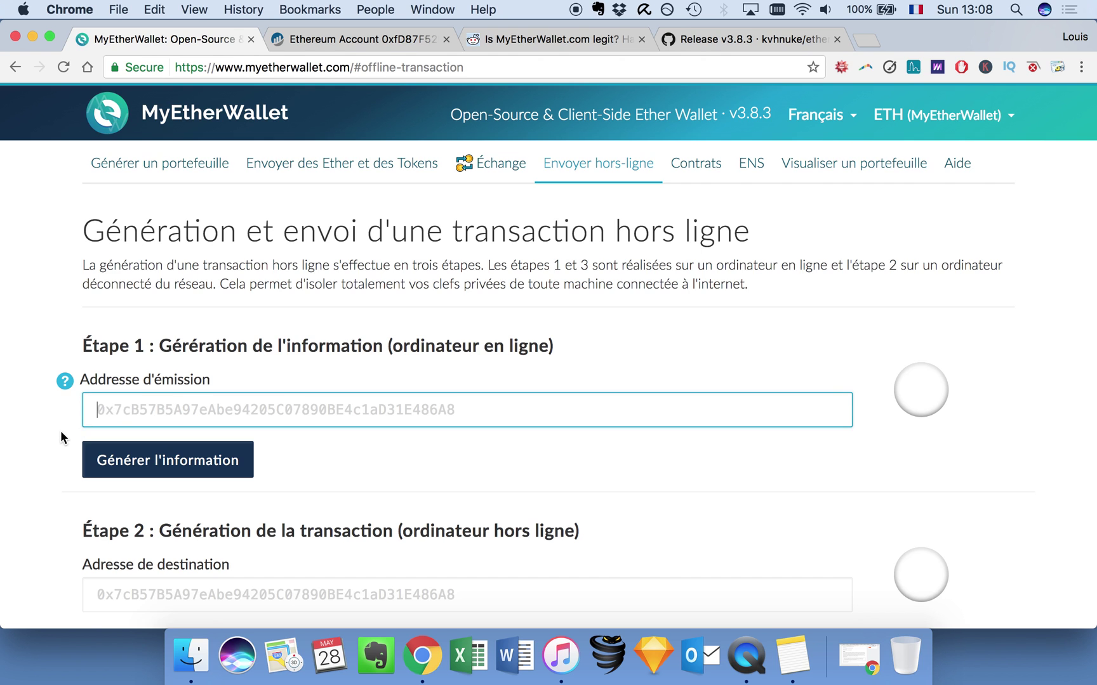
scroll(59, 430, "down", 5)
scroll(95, 406, "up", 4)
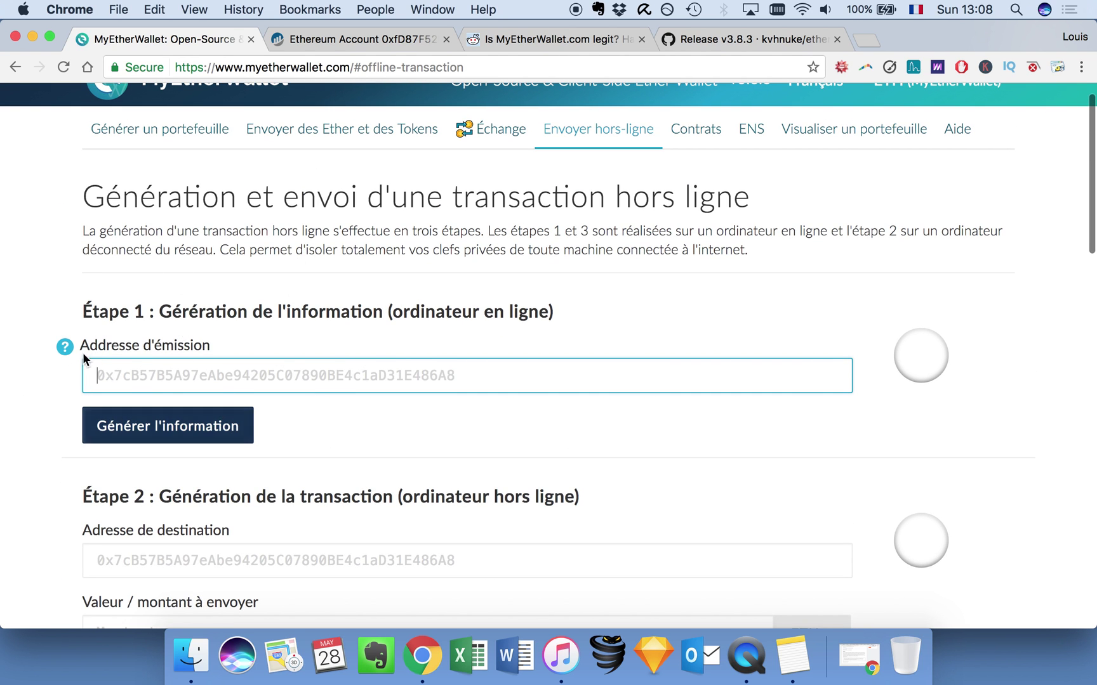
scroll(354, 434, "down", 12)
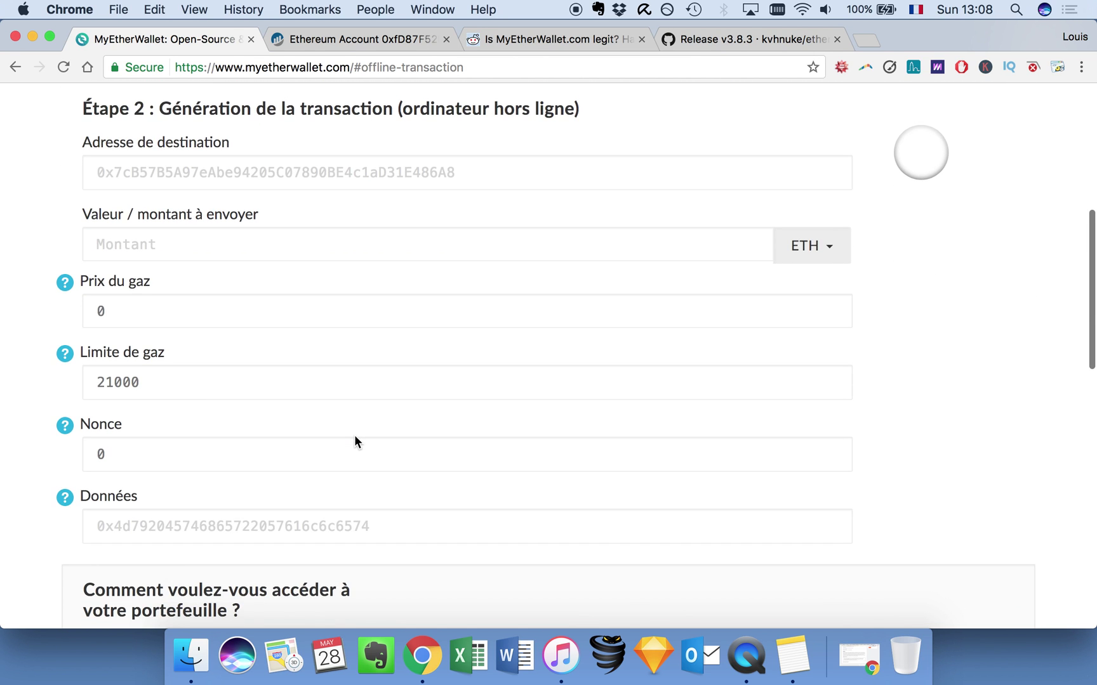
scroll(355, 434, "up", 9)
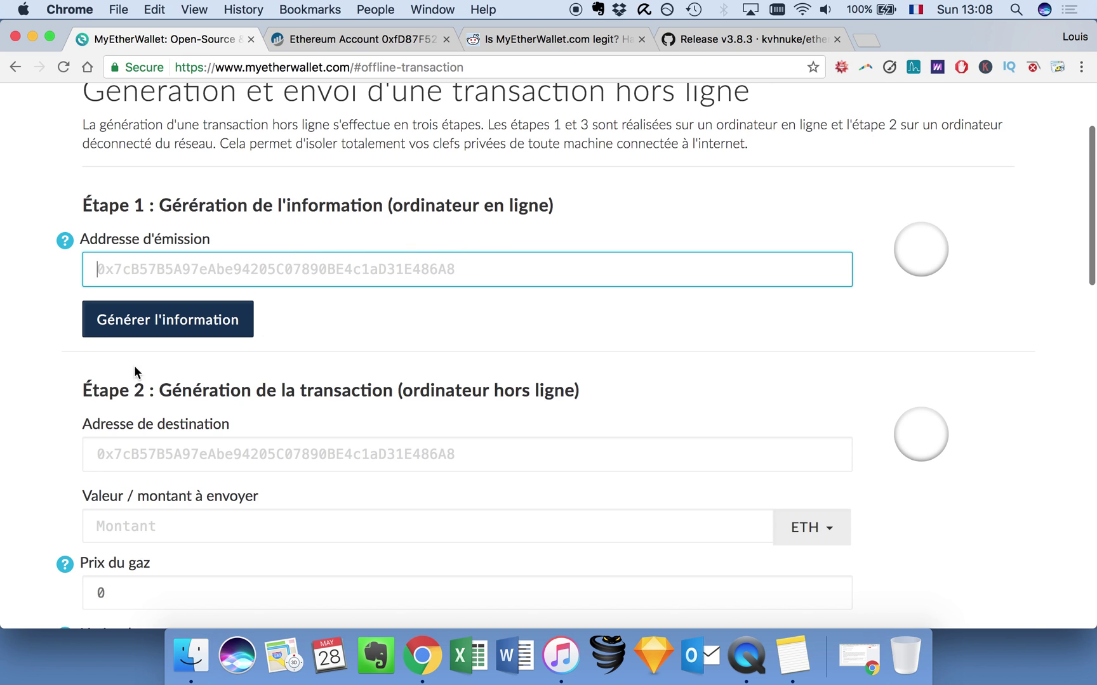
scroll(138, 365, "down", 4)
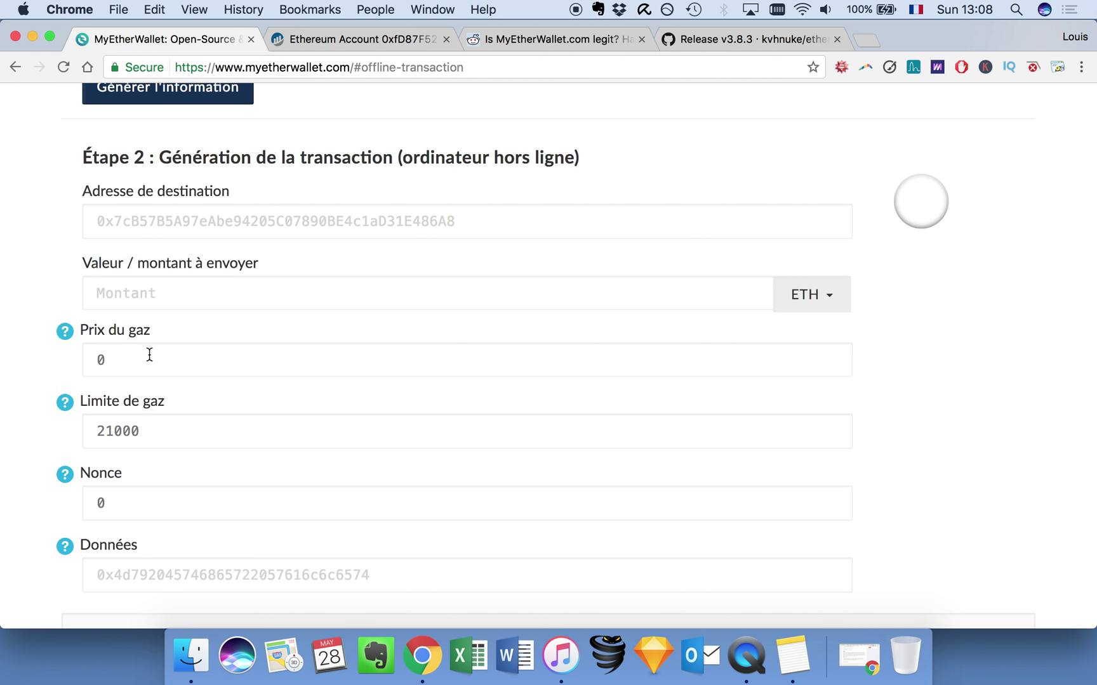
scroll(46, 520, "down", 2)
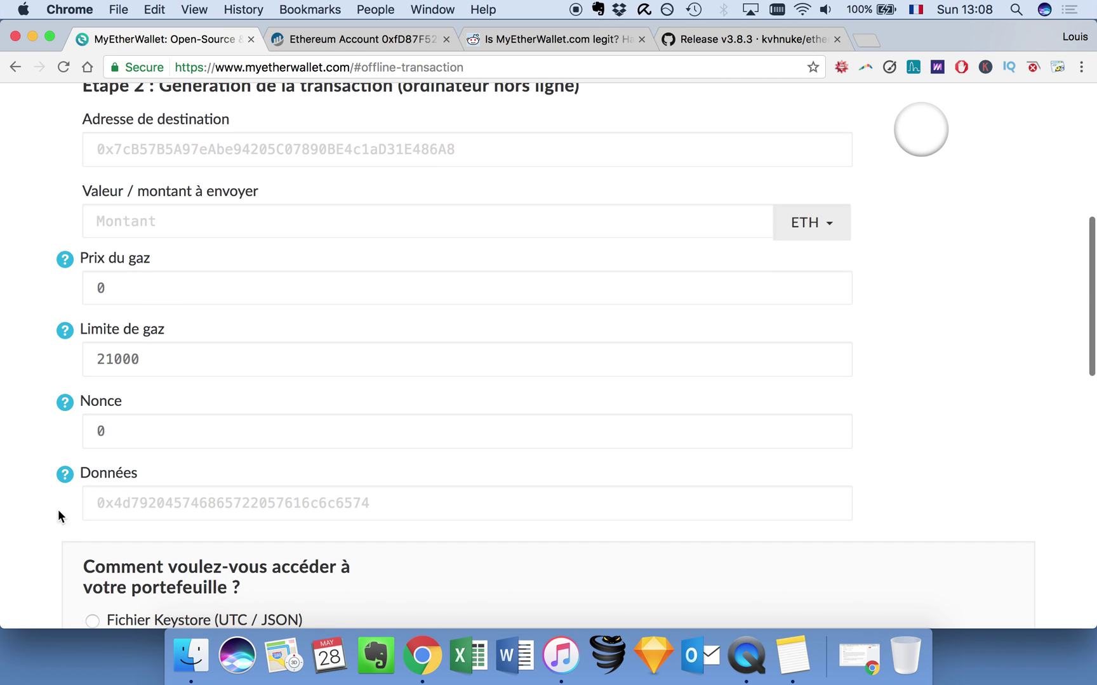
mouse_move(70, 477)
scroll(46, 426, "down", 10)
Check the signed transaction field in Étapes 2–3, then go to the Contrats page.
left_click(155, 349)
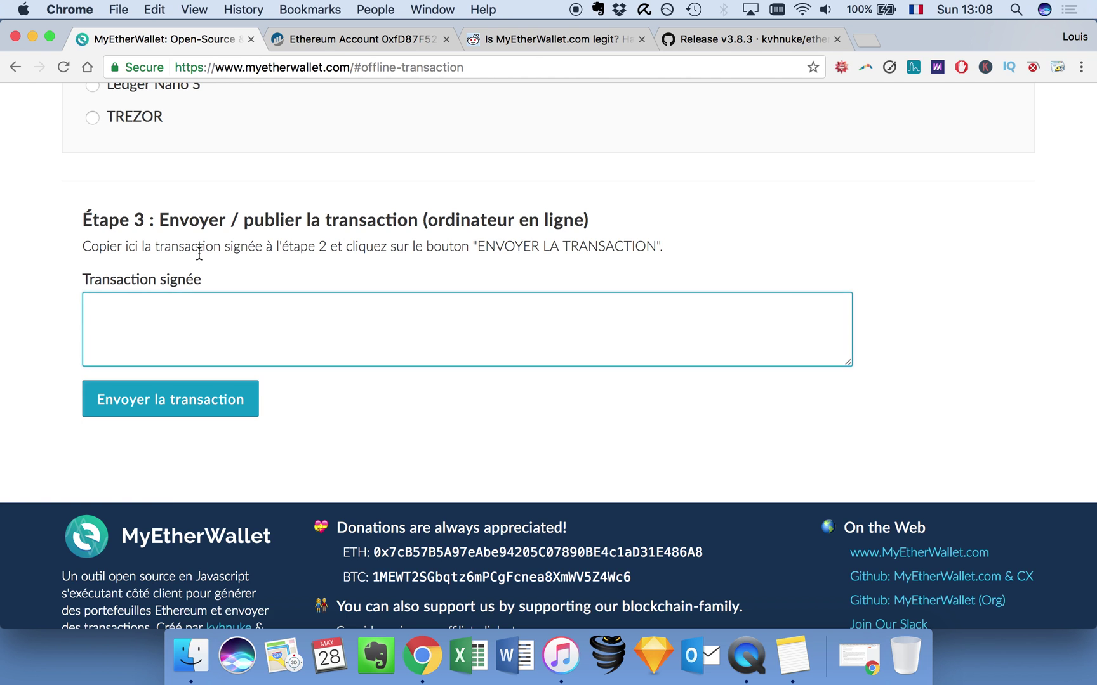
scroll(199, 253, "up", 15)
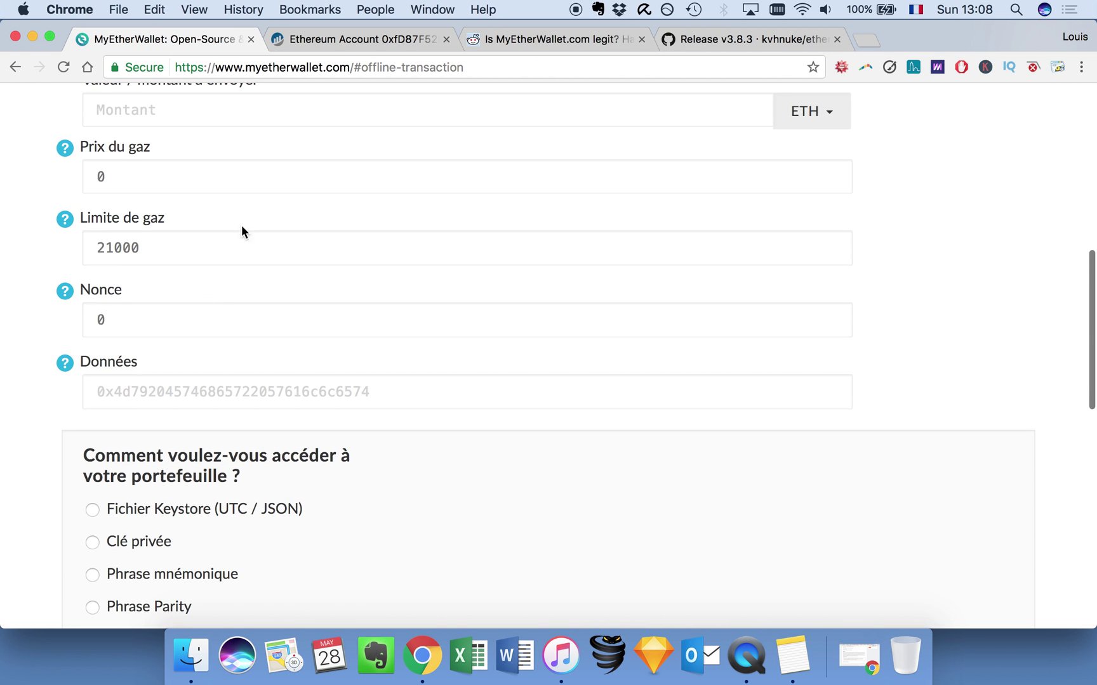
scroll(423, 294, "up", 5)
scroll(412, 299, "down", 8)
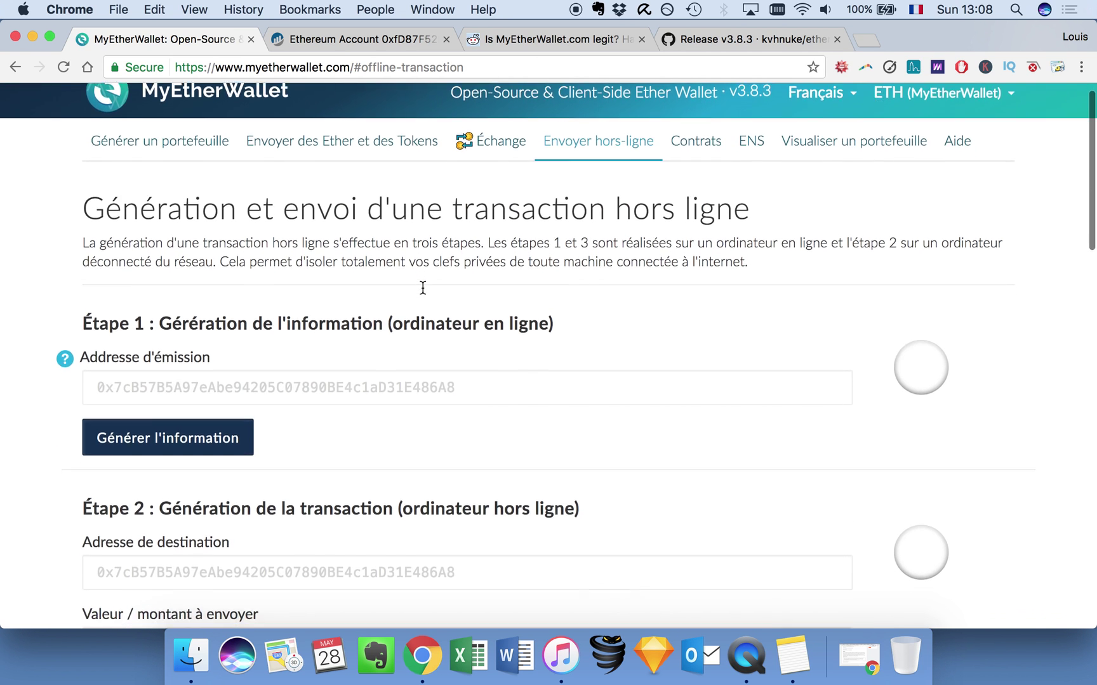
scroll(342, 439, "down", 10)
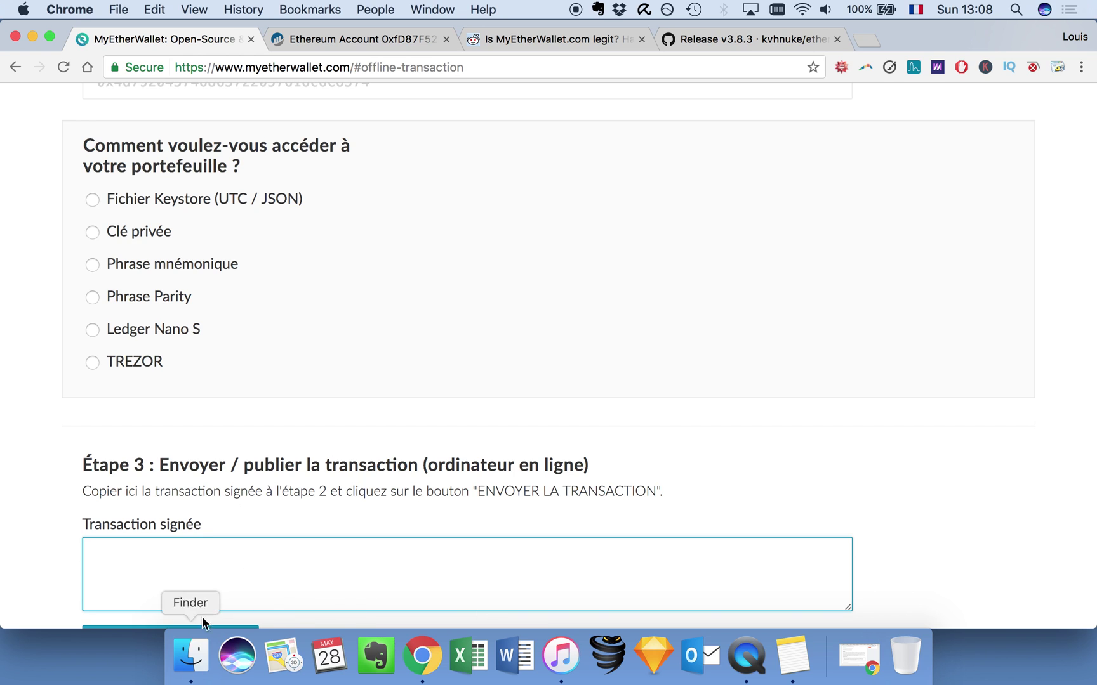
scroll(164, 558, "down", 3)
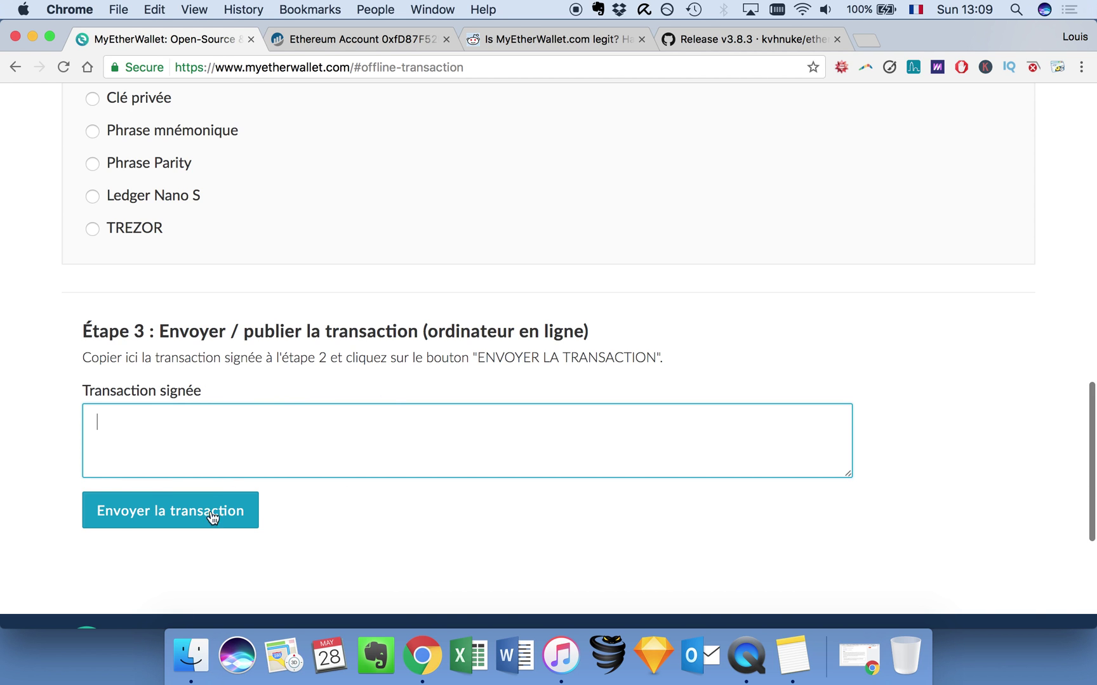
scroll(325, 468, "up", 15)
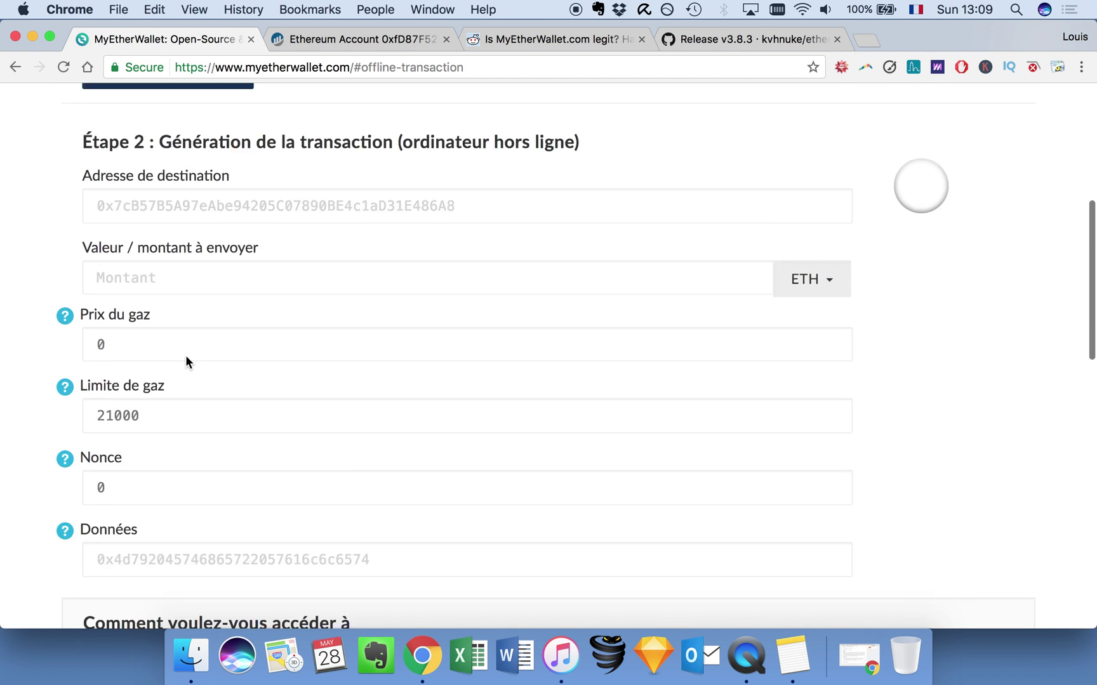
scroll(211, 497, "up", 5)
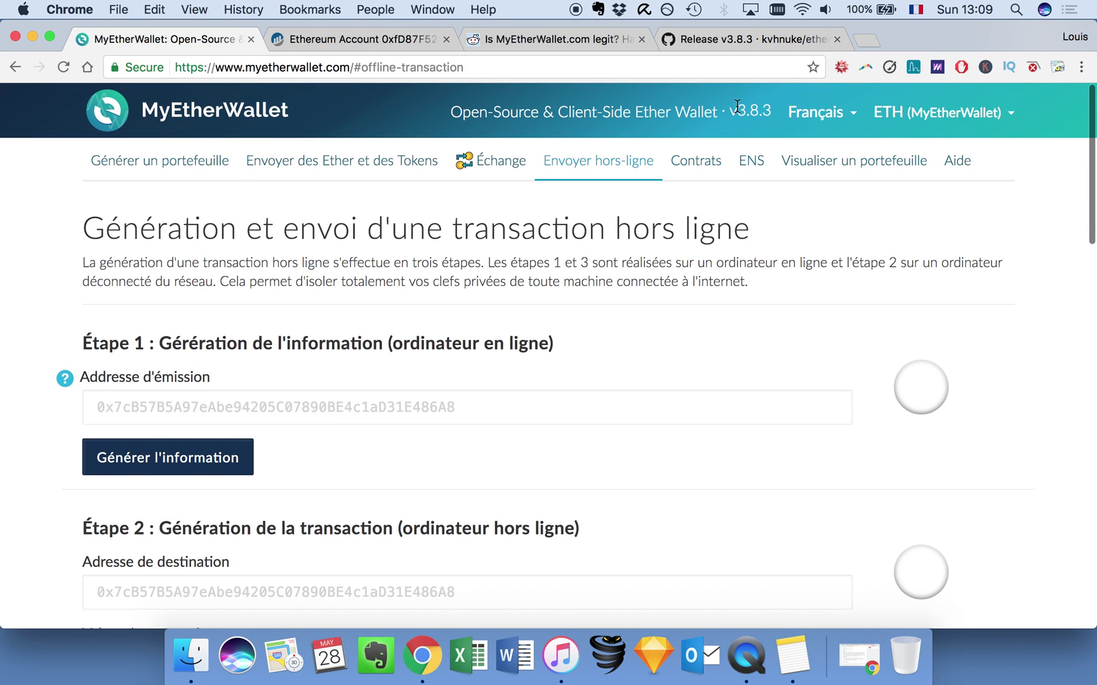
left_click(691, 170)
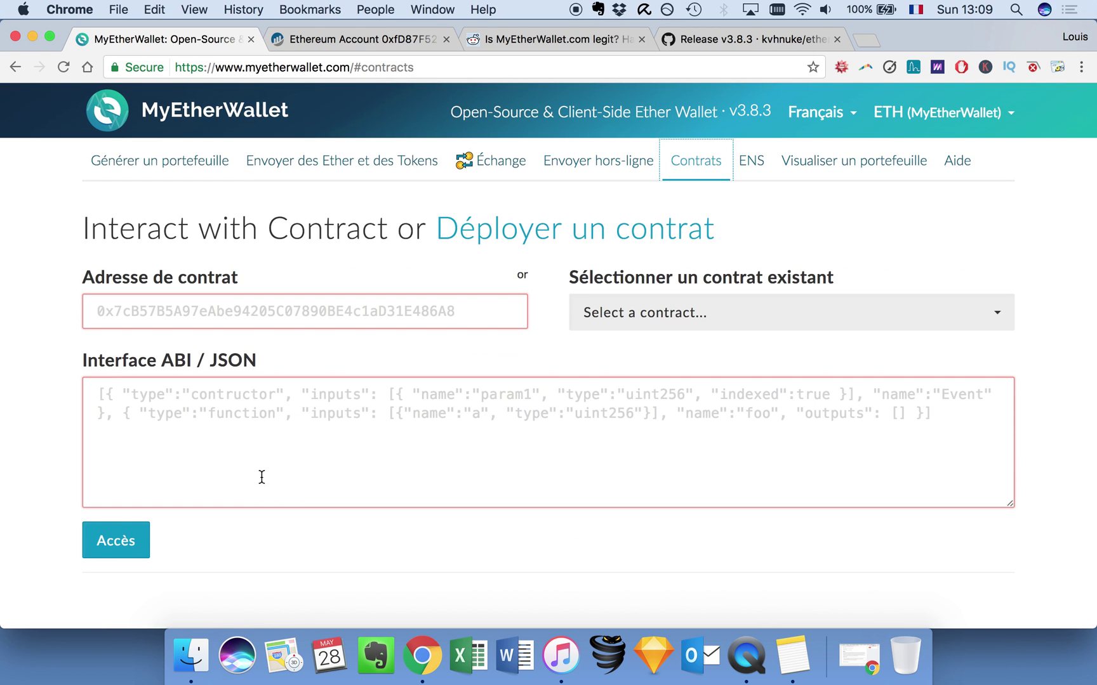
Pick The DAO (Original) from existing contracts, filling address 0xbb9bc244… and its ABI JSON.
left_click(766, 315)
scroll(633, 473, "down", 5)
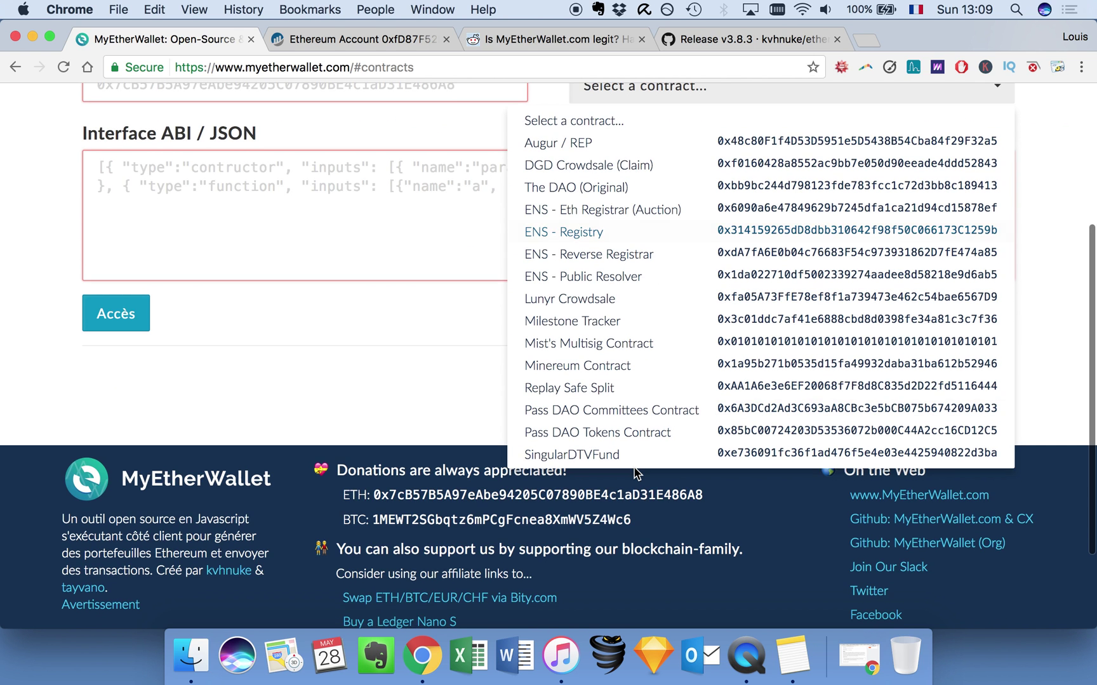
scroll(635, 473, "up", 5)
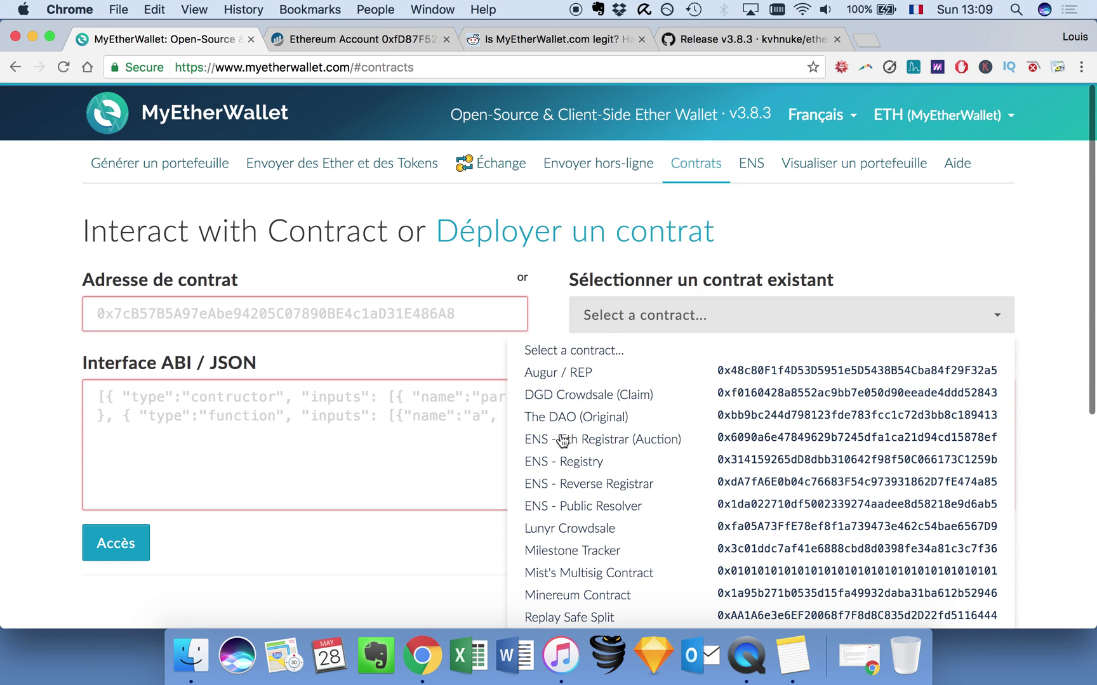
left_click(562, 417)
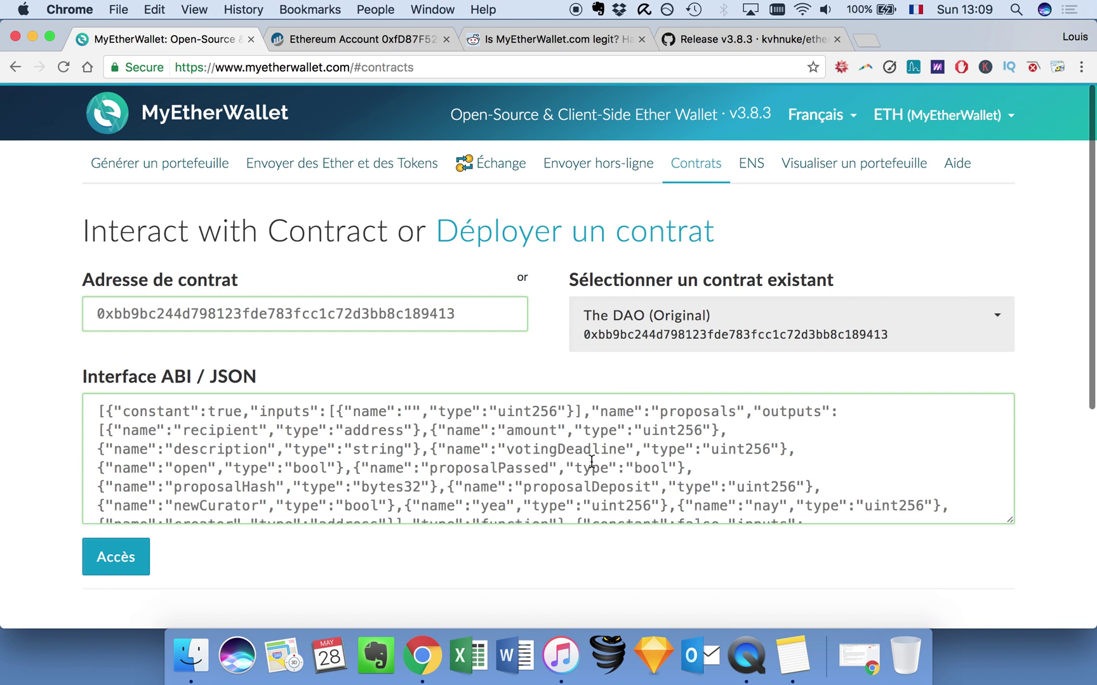
scroll(597, 453, "down", 5)
scroll(615, 419, "down", 10)
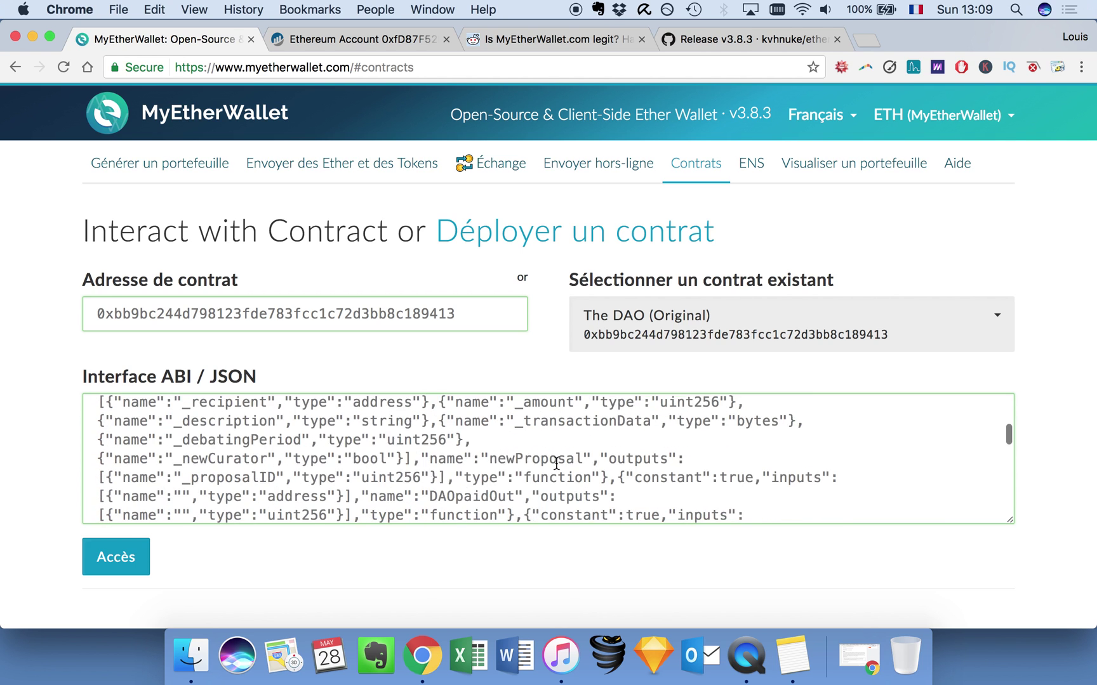
scroll(556, 464, "down", 3)
scroll(556, 463, "up", 15)
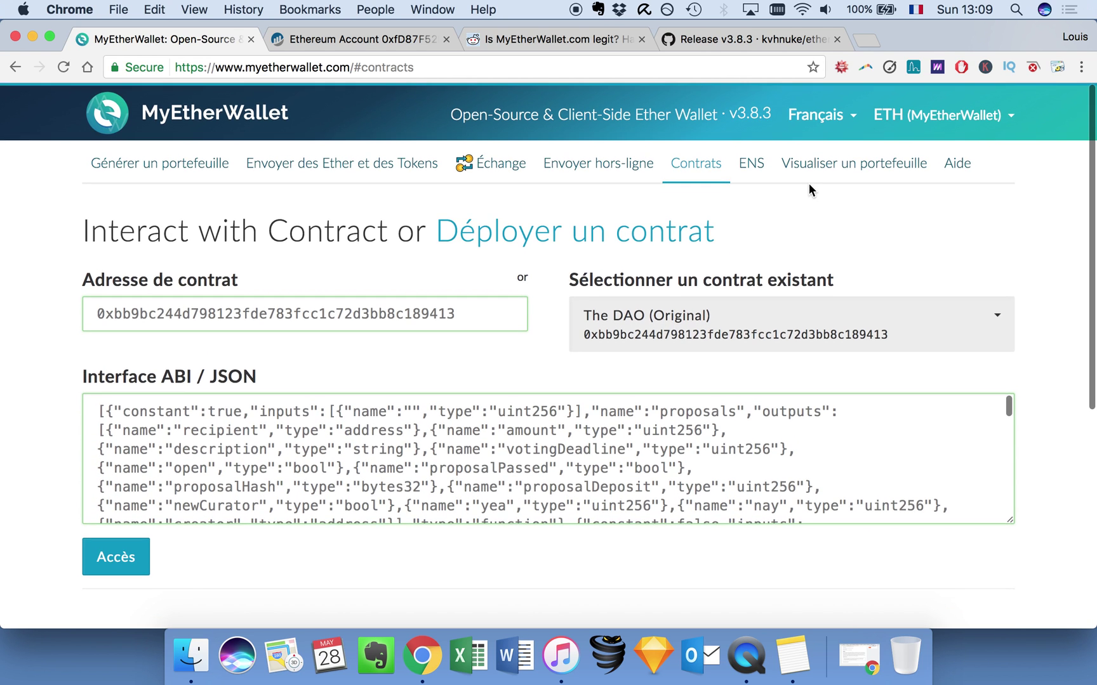
Look over the ENS name page, then pass through Visualiser un portefeuille to Aide.
left_click(748, 169)
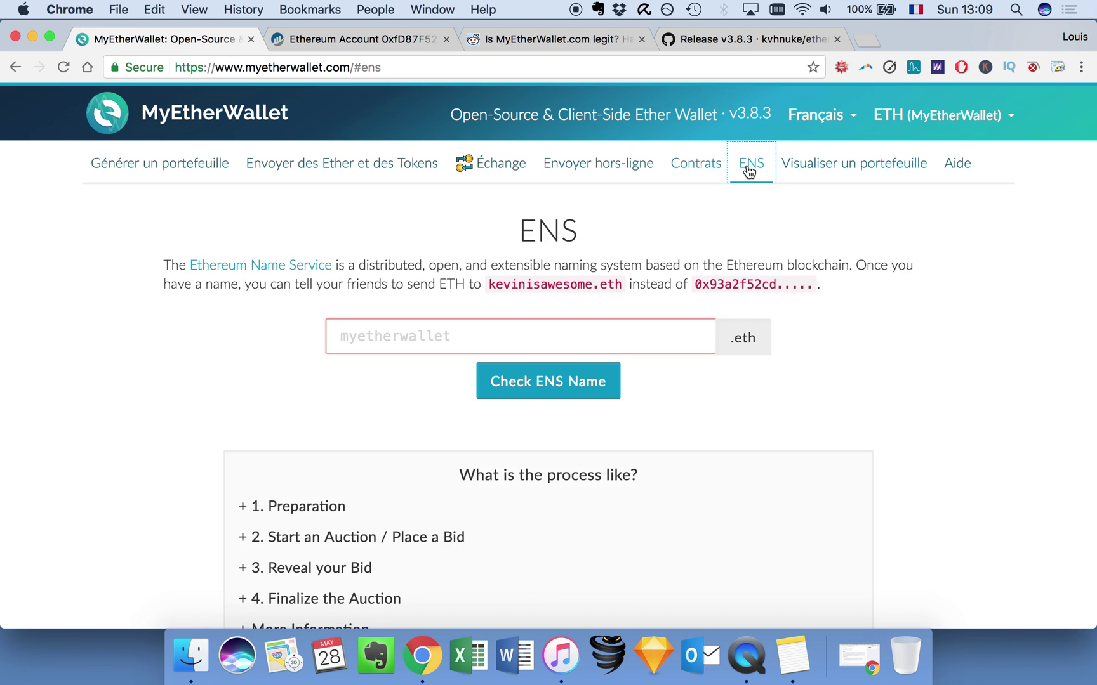
left_click(364, 341)
scroll(256, 335, "down", 2)
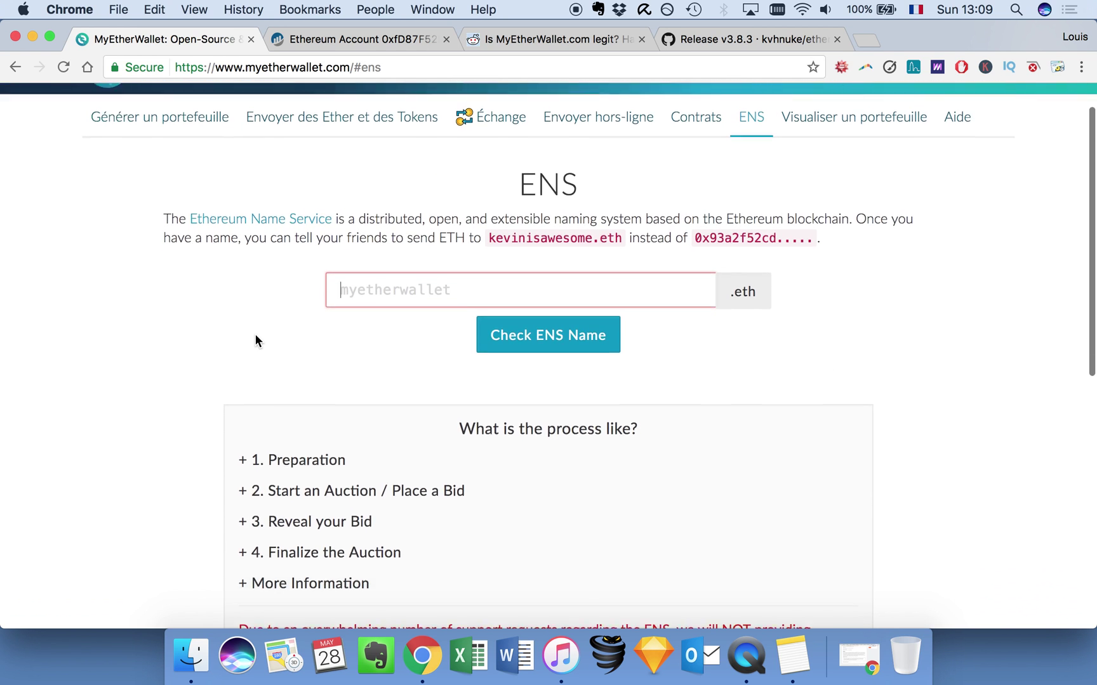
scroll(255, 334, "down", 1)
scroll(255, 335, "up", 1)
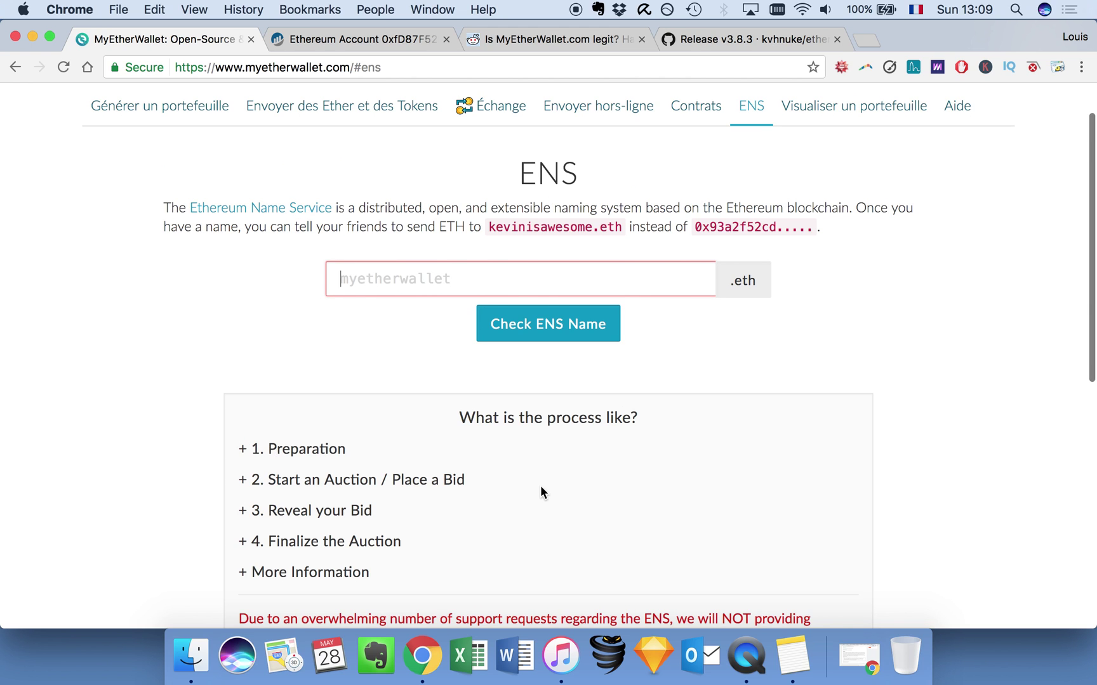
scroll(539, 485, "up", 2)
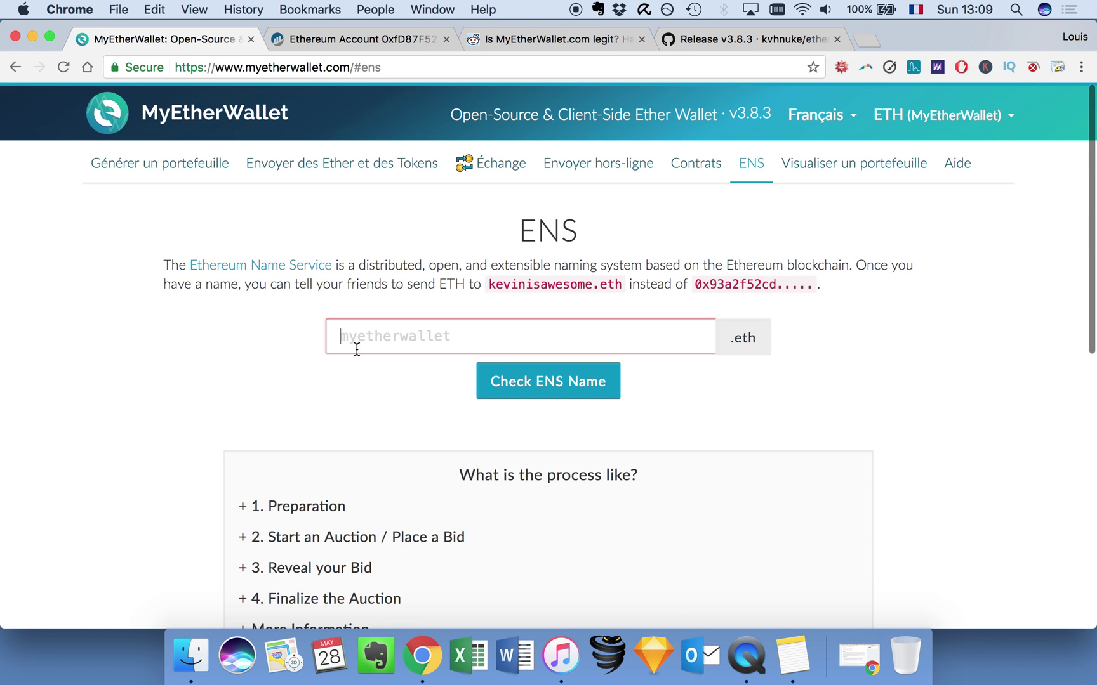
scroll(290, 423, "down", 5)
scroll(290, 423, "up", 4)
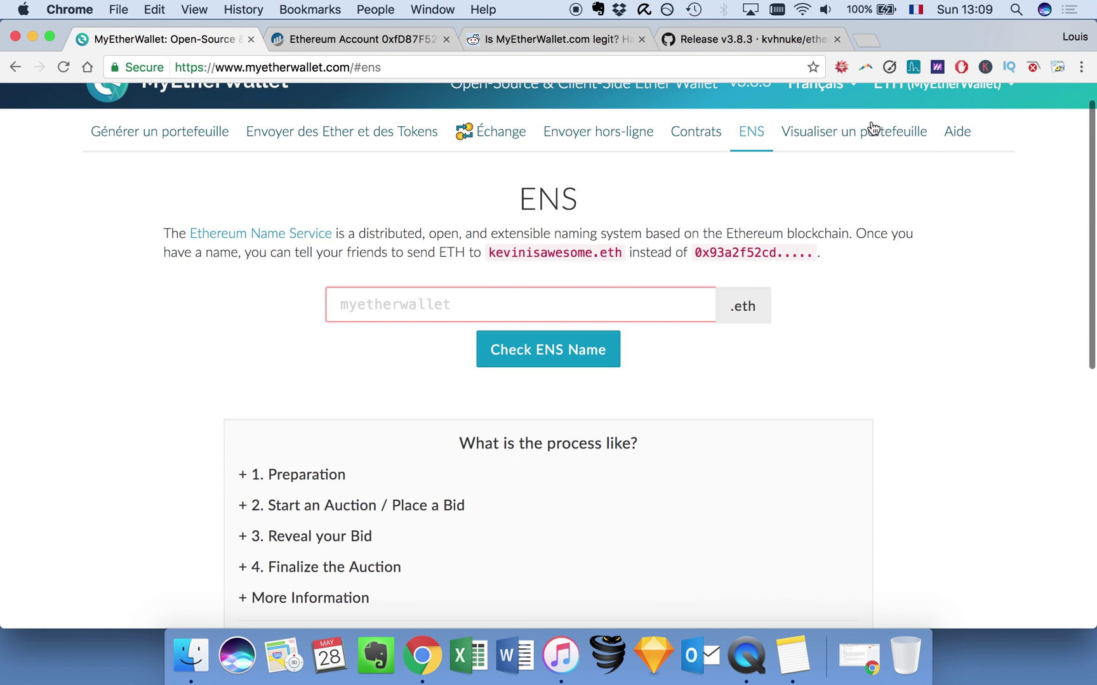
left_click(857, 141)
left_click(957, 141)
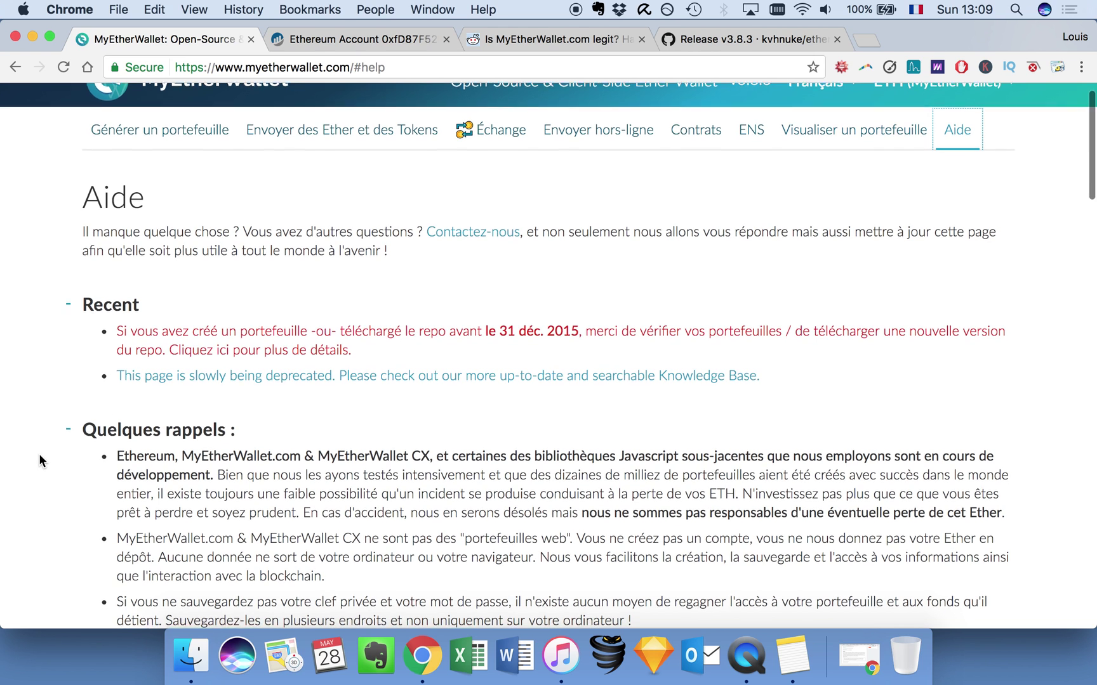
Skim the Aide page and return to Générer un portefeuille.
scroll(38, 453, "down", 1)
scroll(39, 453, "up", 3)
left_click(140, 169)
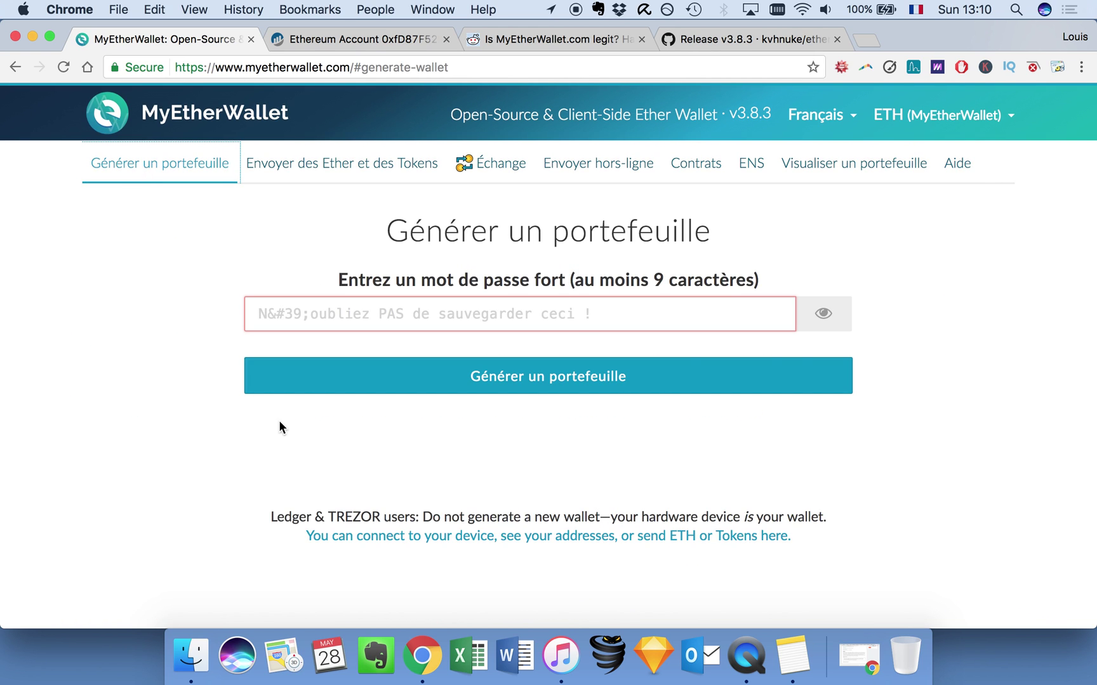